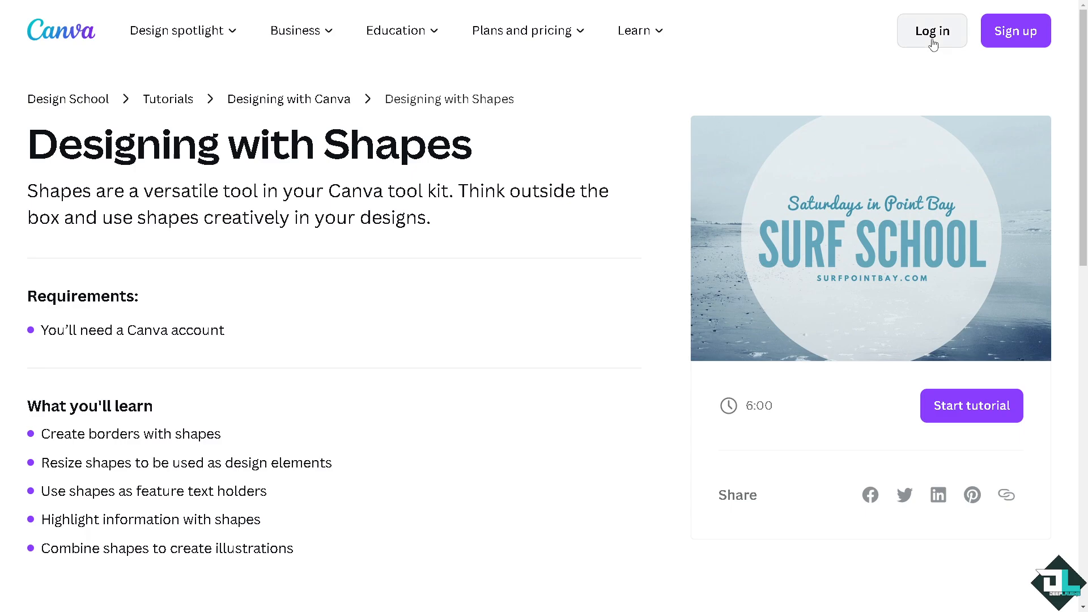
Step: Log in to Canva with the email option and expand the Templates section of the home page
{"action": "left_click", "coordinate": [919, 39]}
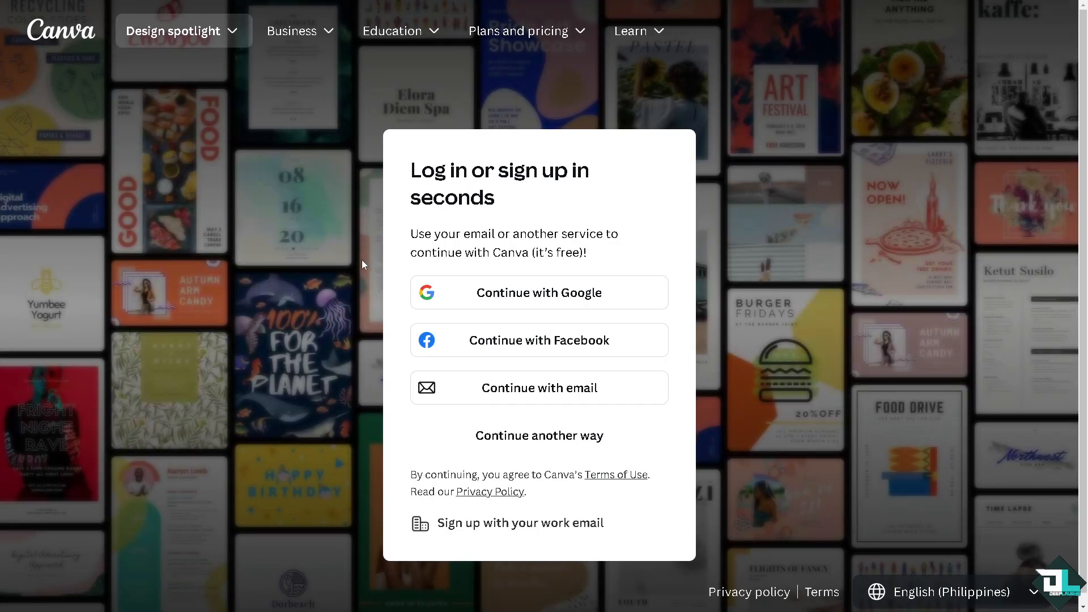
{"action": "left_click", "coordinate": [495, 438]}
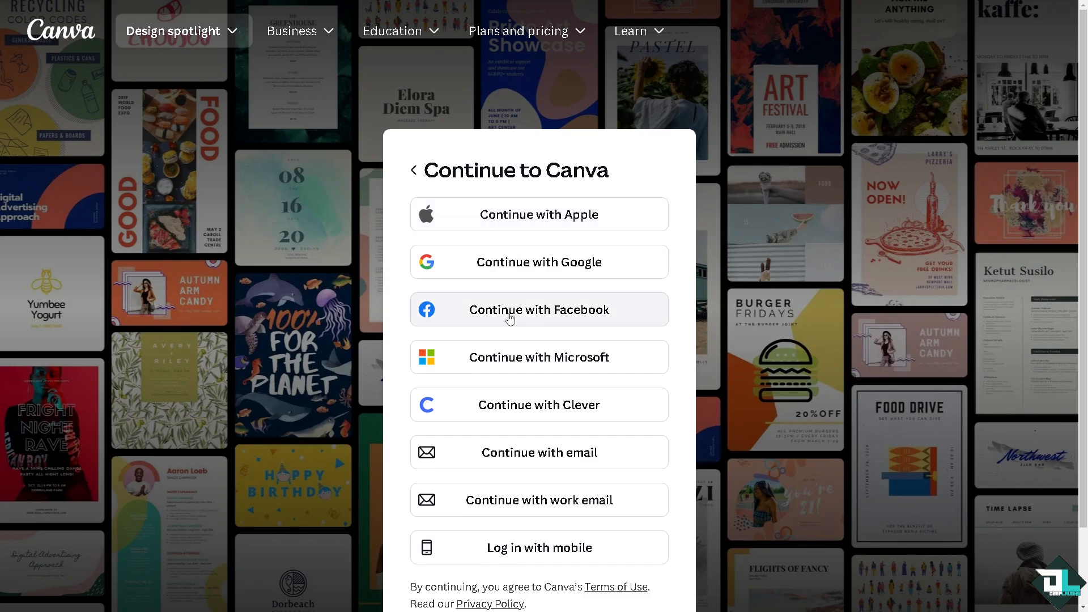
{"action": "left_click", "coordinate": [499, 460]}
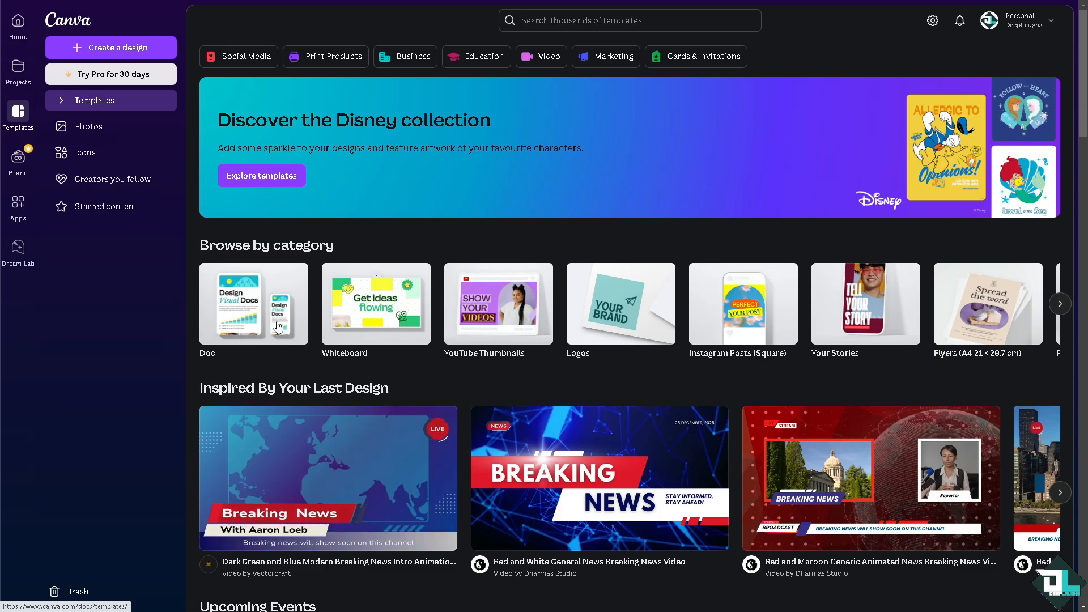
{"action": "left_click", "coordinate": [59, 101]}
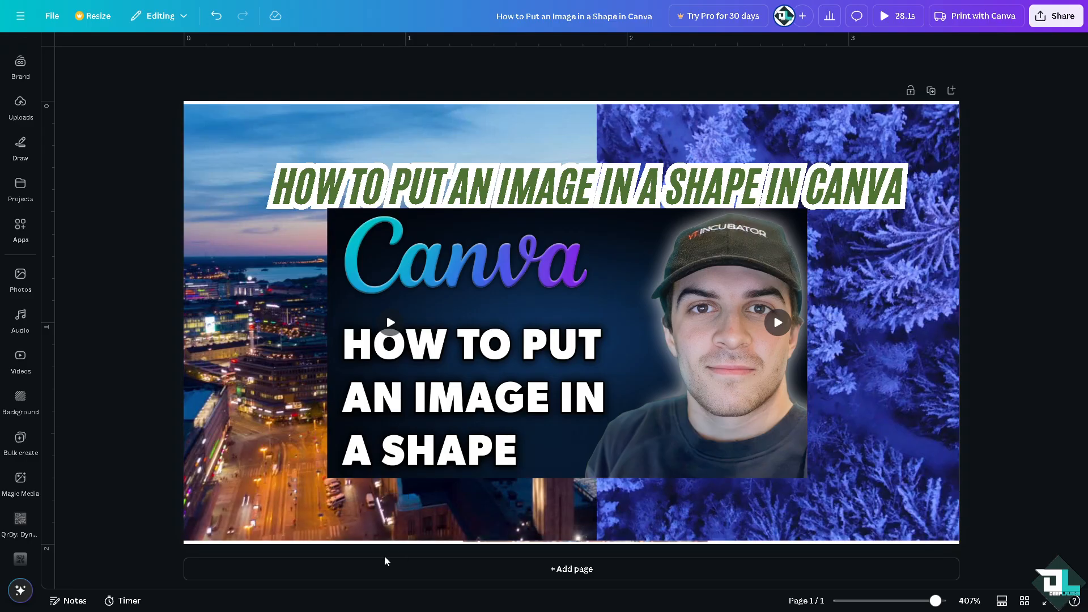
Step: Add a blank second page to the design and open the full collection of shapes instead of the Frames search
{"action": "left_click", "coordinate": [396, 575]}
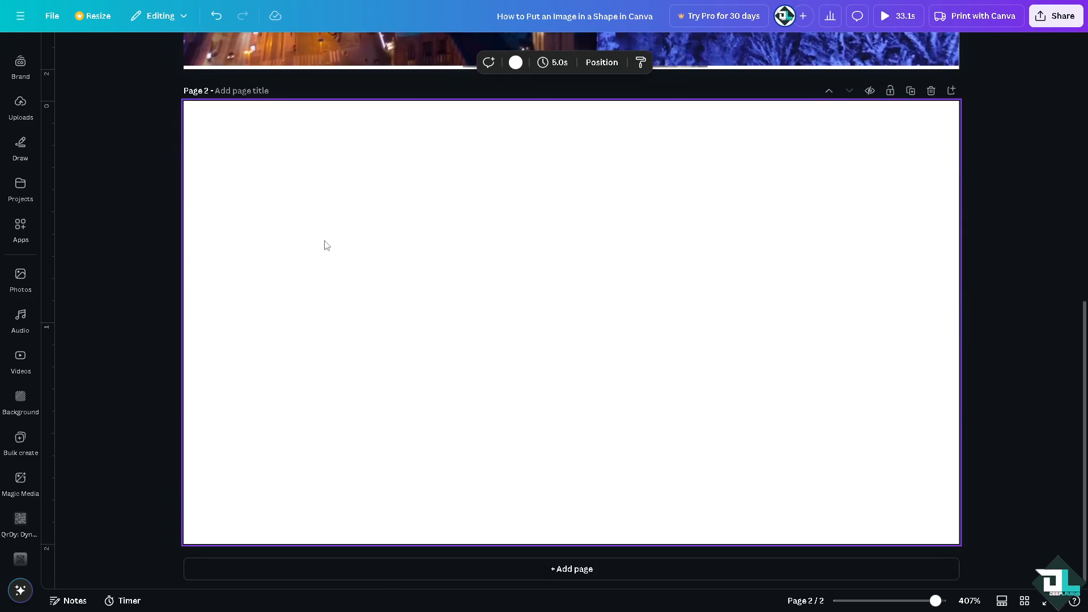
{"action": "left_click", "coordinate": [22, 195]}
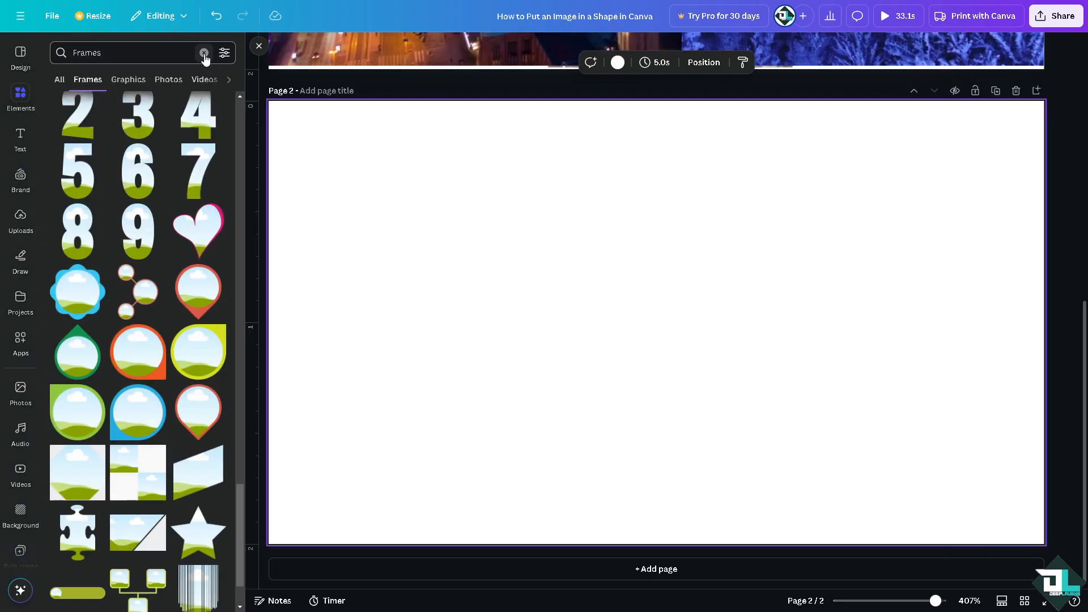
{"action": "left_click", "coordinate": [204, 52]}
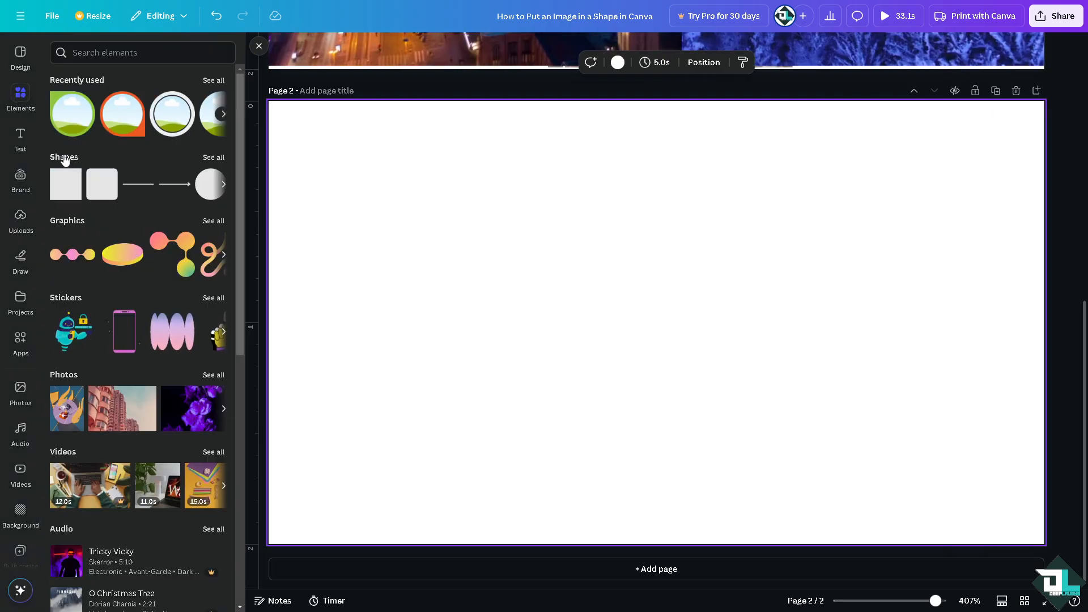
{"action": "left_click", "coordinate": [214, 156]}
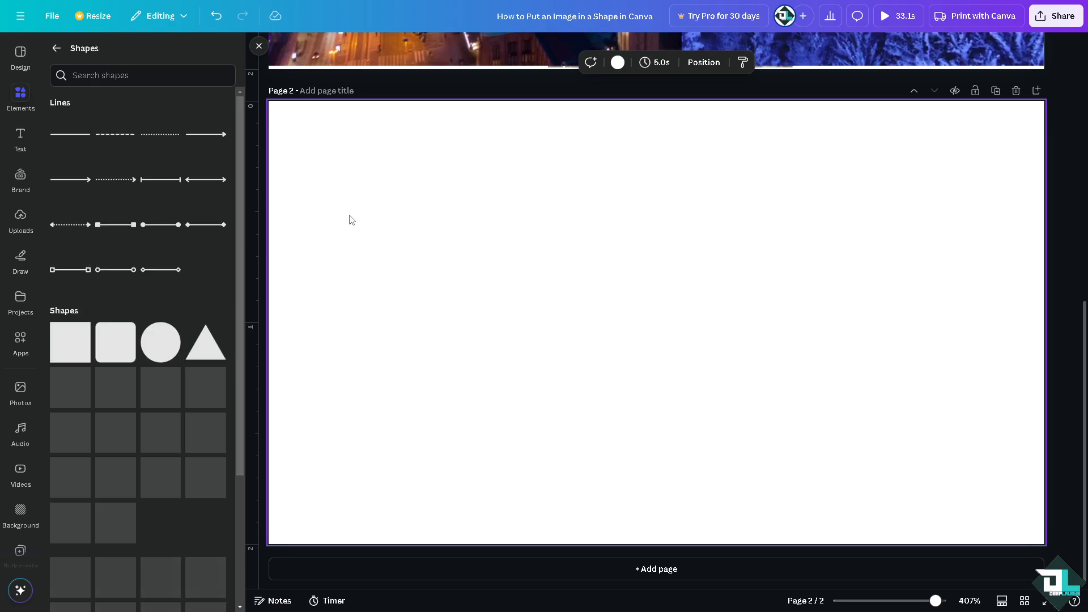
{"action": "scroll", "coordinate": [242, 388], "scroll_direction": "down", "scroll_amount": 2}
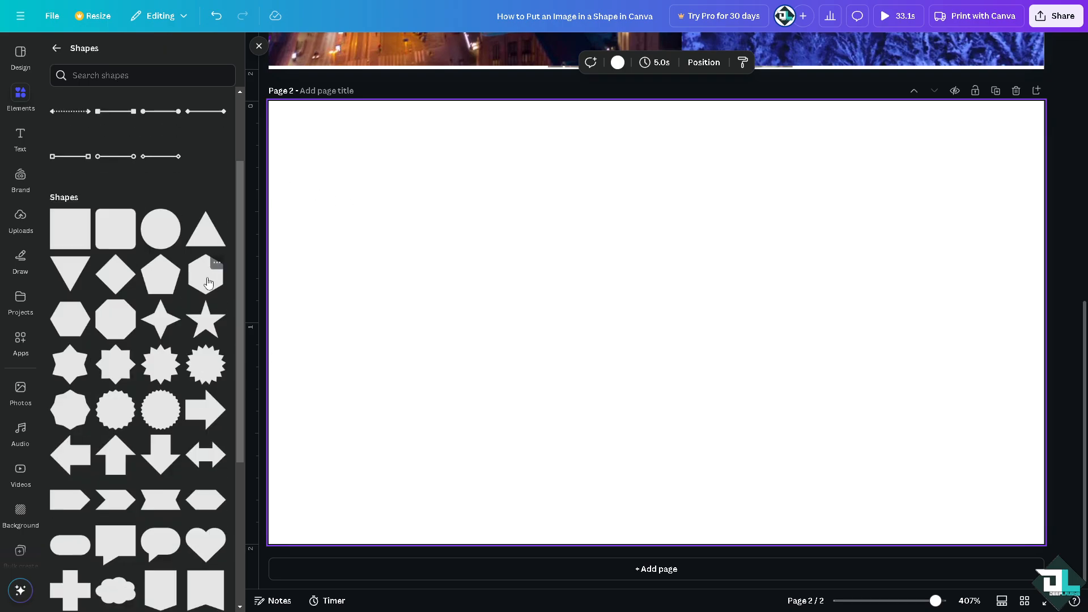
Step: Insert a square near the upper-left corner of page 2 and a circle beside it
{"action": "left_click", "coordinate": [71, 229]}
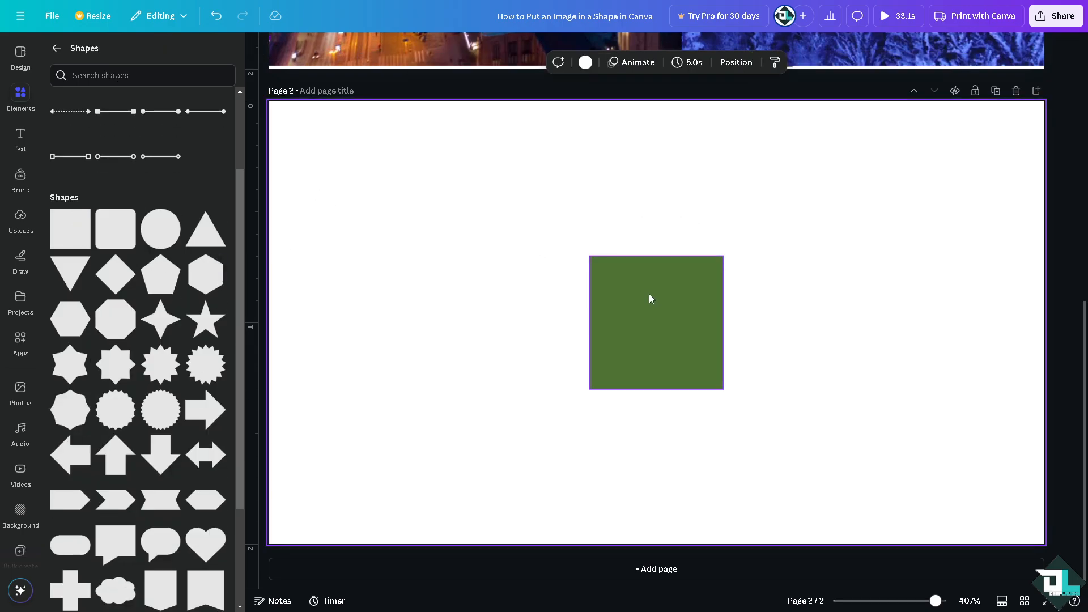
{"action": "left_click_drag", "start_coordinate": [649, 297], "coordinate": [334, 151]}
{"action": "left_click", "coordinate": [152, 242]}
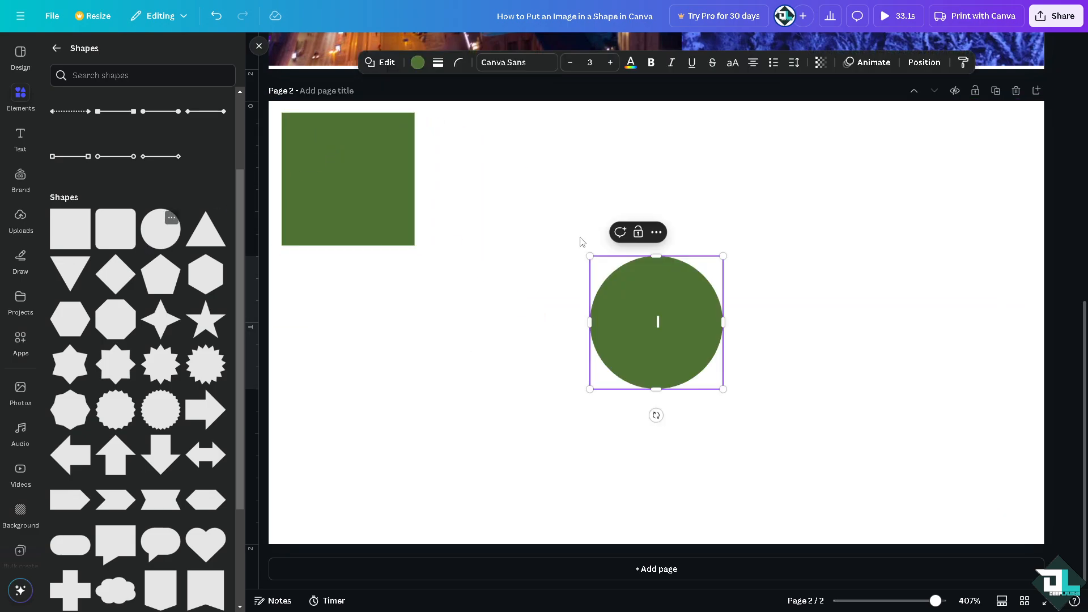
{"action": "left_click_drag", "start_coordinate": [632, 320], "coordinate": [488, 170]}
Step: Enlarge the circle to fill most of the page's right half and the square to fill most of the left half
{"action": "left_click_drag", "start_coordinate": [580, 246], "coordinate": [813, 478]}
{"action": "left_click_drag", "start_coordinate": [671, 309], "coordinate": [857, 330]}
{"action": "left_click_drag", "start_coordinate": [338, 192], "coordinate": [365, 318]}
{"action": "left_click_drag", "start_coordinate": [442, 233], "coordinate": [541, 133]}
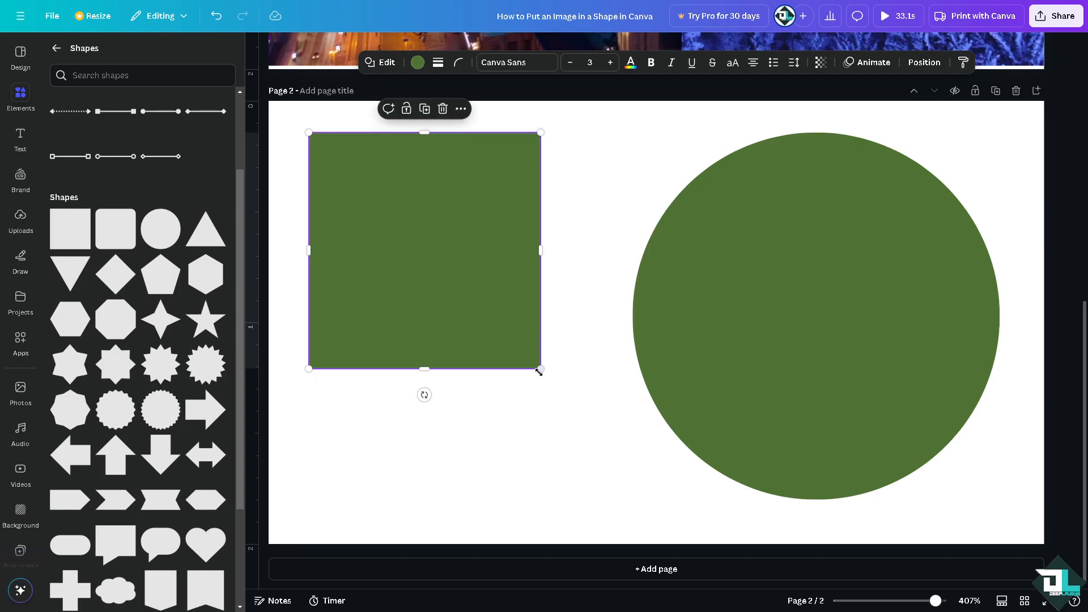
{"action": "left_click_drag", "start_coordinate": [539, 372], "coordinate": [627, 485]}
{"action": "left_click_drag", "start_coordinate": [549, 408], "coordinate": [529, 408]}
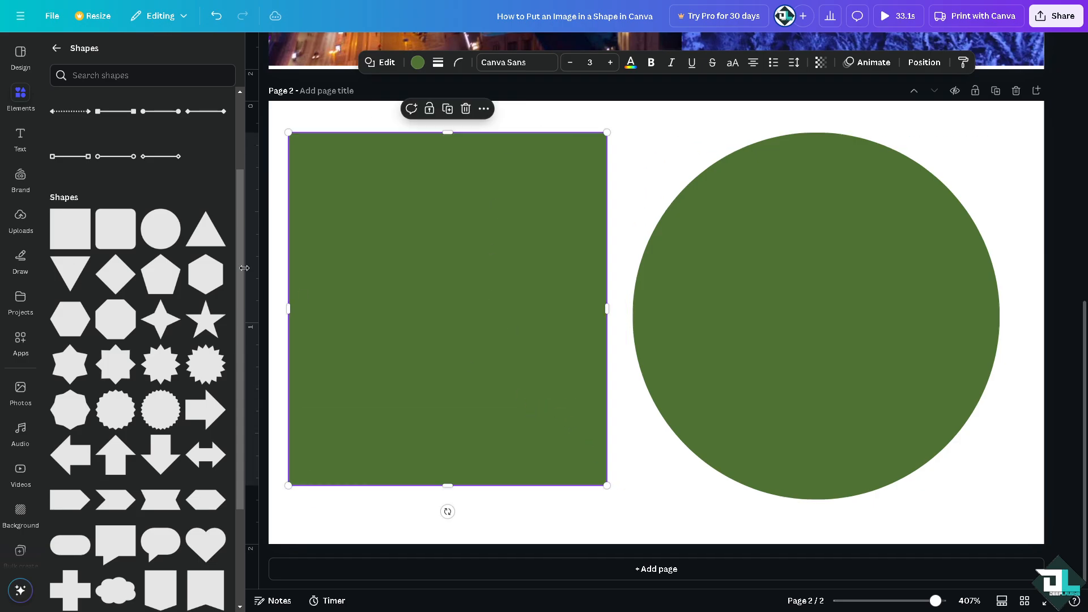
{"action": "left_click", "coordinate": [258, 46]}
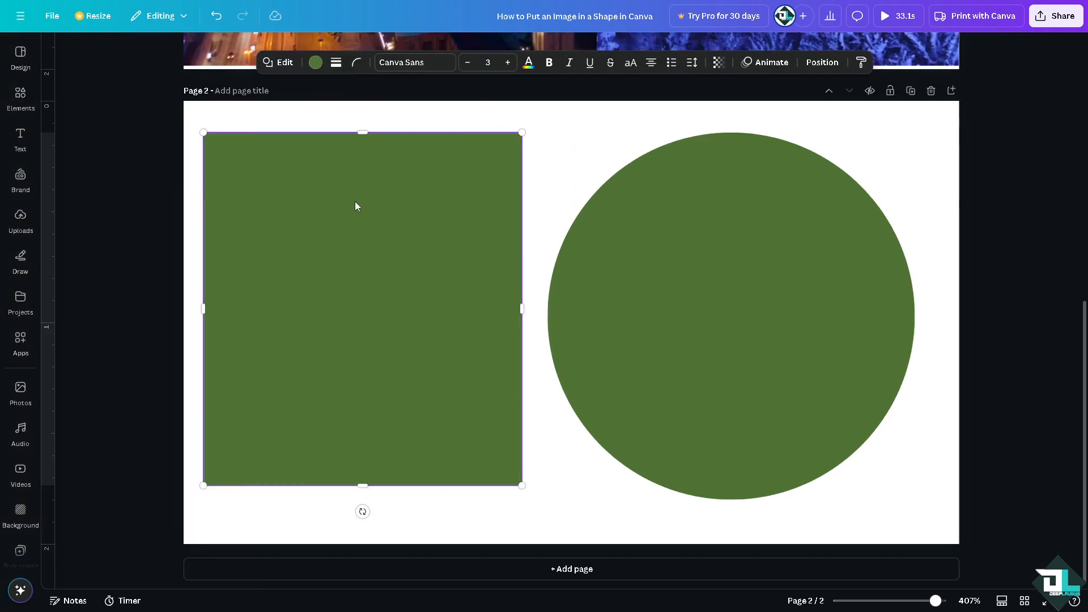
Step: Set the square's text colour to turquoise from the default solid colours
{"action": "left_click", "coordinate": [583, 141]}
{"action": "left_click", "coordinate": [400, 220]}
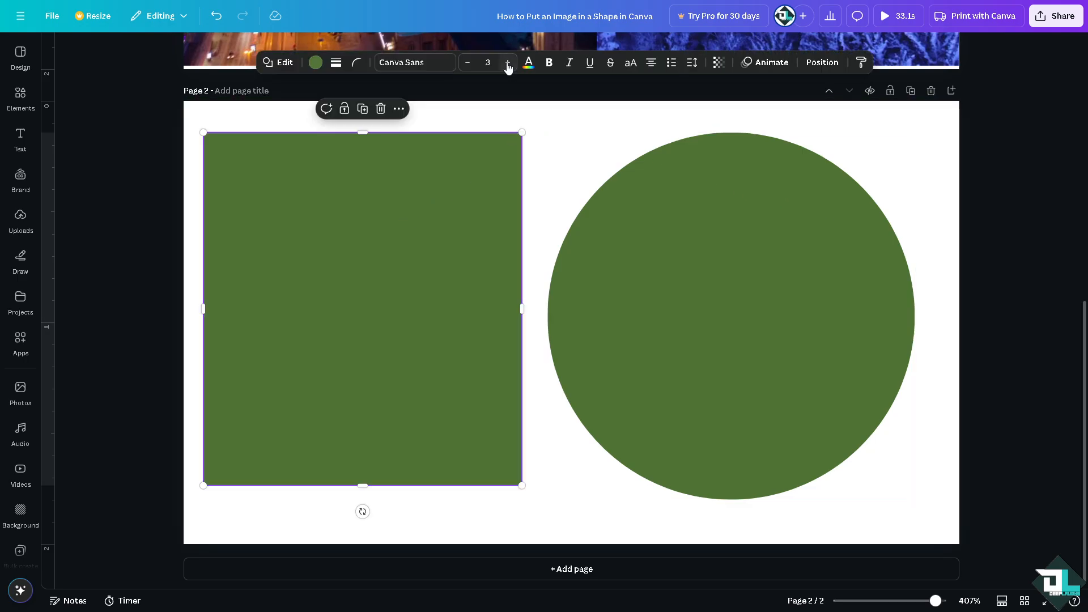
{"action": "left_click", "coordinate": [527, 65]}
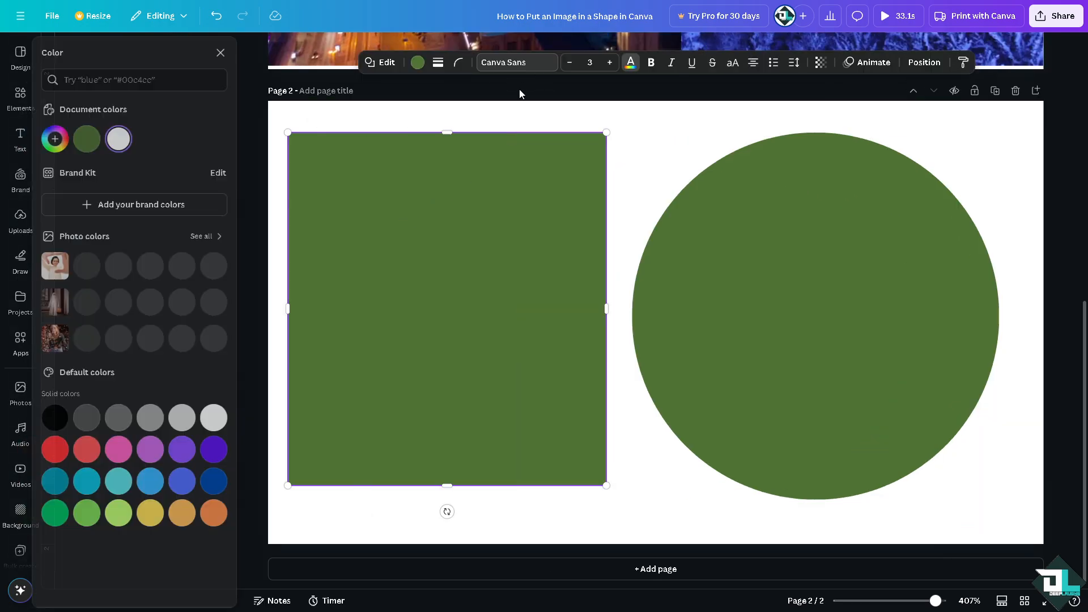
{"action": "left_click", "coordinate": [95, 139]}
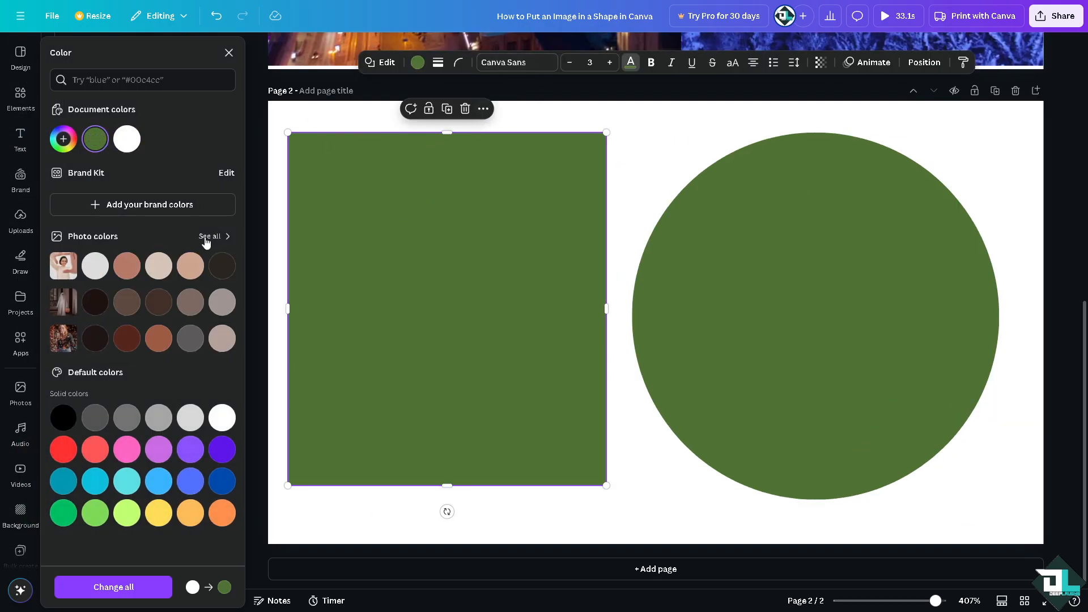
{"action": "left_click", "coordinate": [488, 266]}
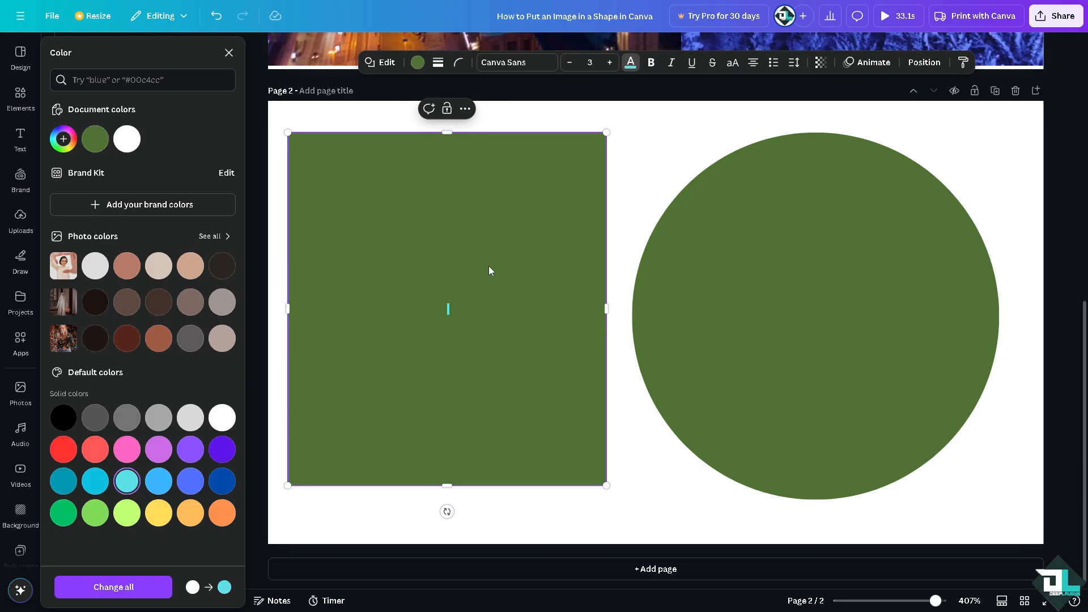
{"action": "left_click", "coordinate": [628, 65]}
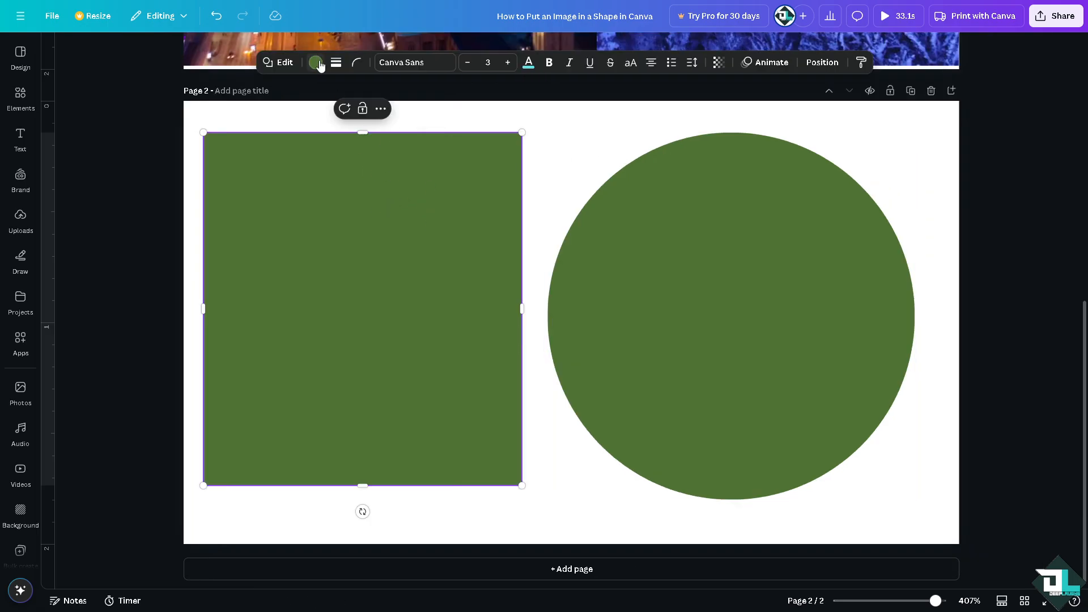
Step: Fill both the square and the circle with the turquoise document colour
{"action": "left_click", "coordinate": [316, 63]}
{"action": "left_click", "coordinate": [150, 137]}
{"action": "left_click", "coordinate": [629, 141]}
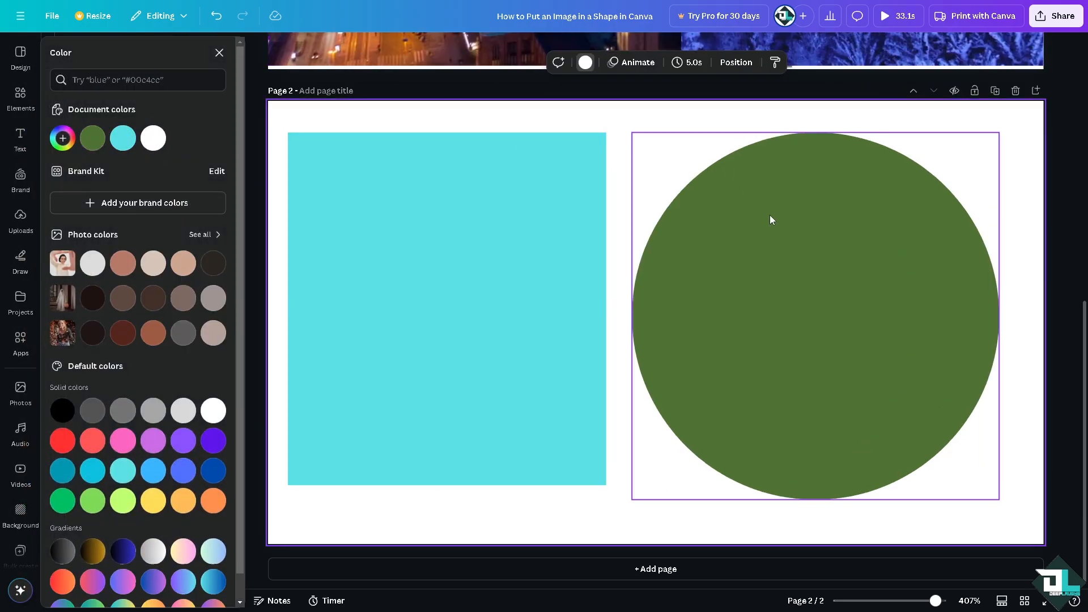
{"action": "left_click", "coordinate": [770, 216]}
{"action": "left_click", "coordinate": [427, 67]}
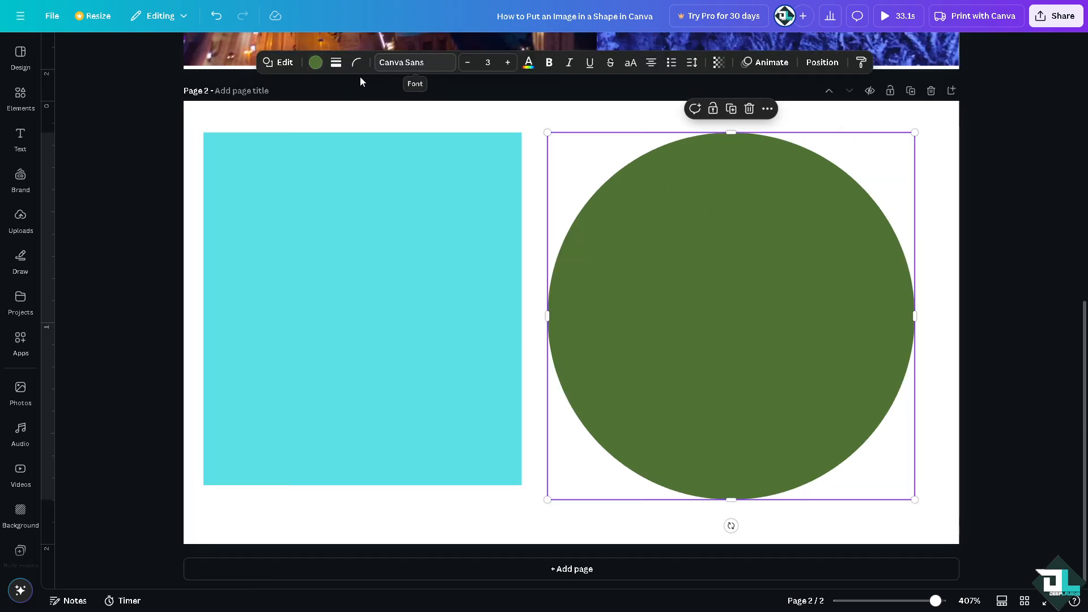
{"action": "left_click", "coordinate": [316, 62]}
{"action": "left_click", "coordinate": [153, 138]}
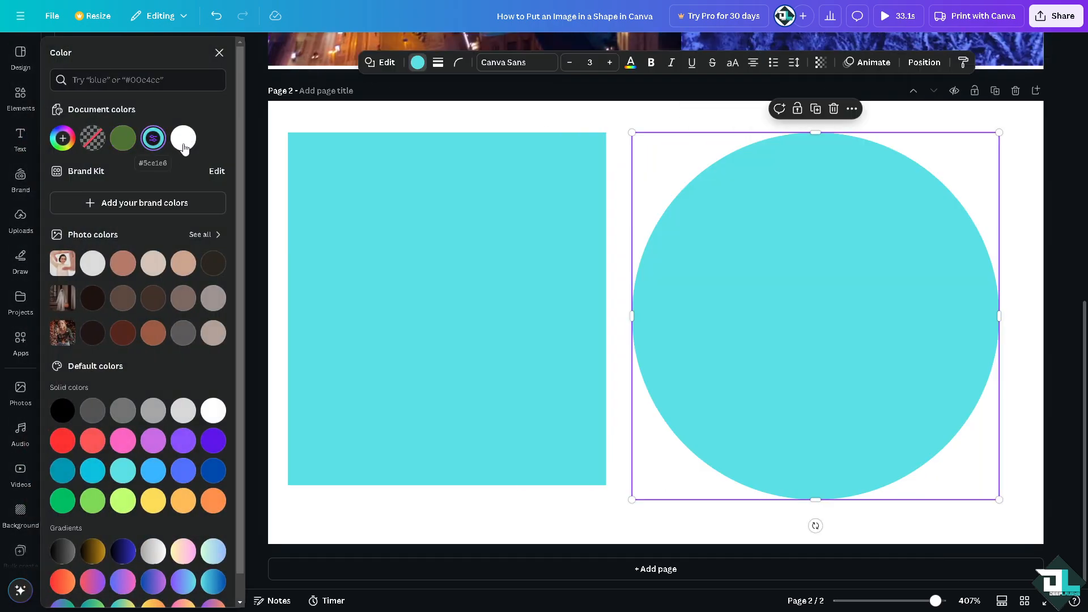
{"action": "left_click", "coordinate": [622, 153]}
Step: Add a solid black border to the square and a solid black border of weight 7 to the circle
{"action": "left_click", "coordinate": [512, 181]}
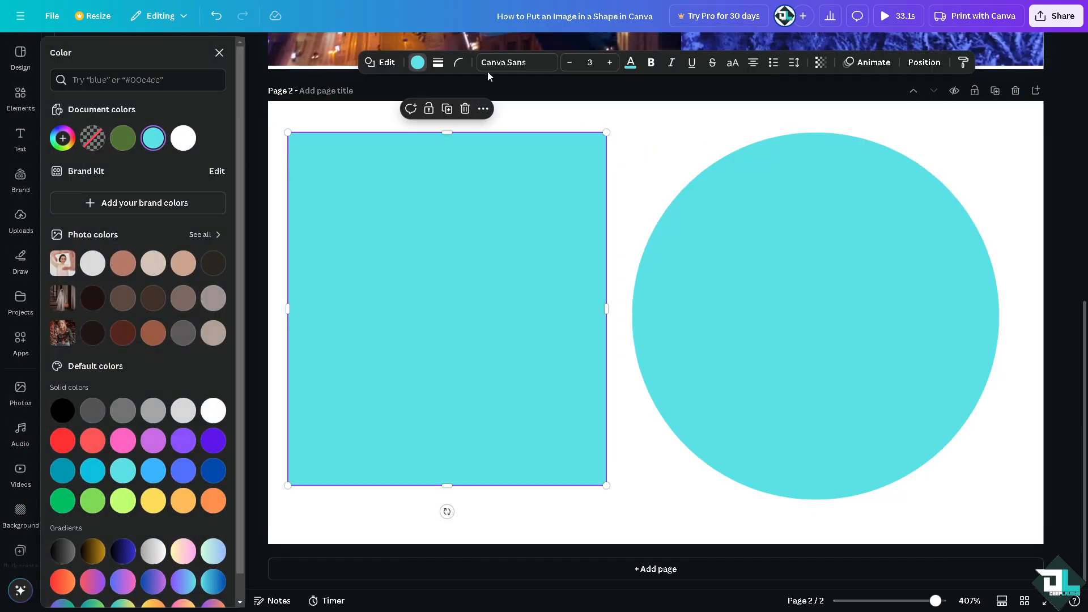
{"action": "left_click", "coordinate": [438, 63]}
{"action": "mouse_move", "coordinate": [371, 137]}
{"action": "left_mouse_down"}
{"action": "mouse_move", "coordinate": [381, 138]}
{"action": "mouse_move", "coordinate": [372, 139]}
{"action": "left_mouse_up"}
{"action": "left_click", "coordinate": [689, 210]}
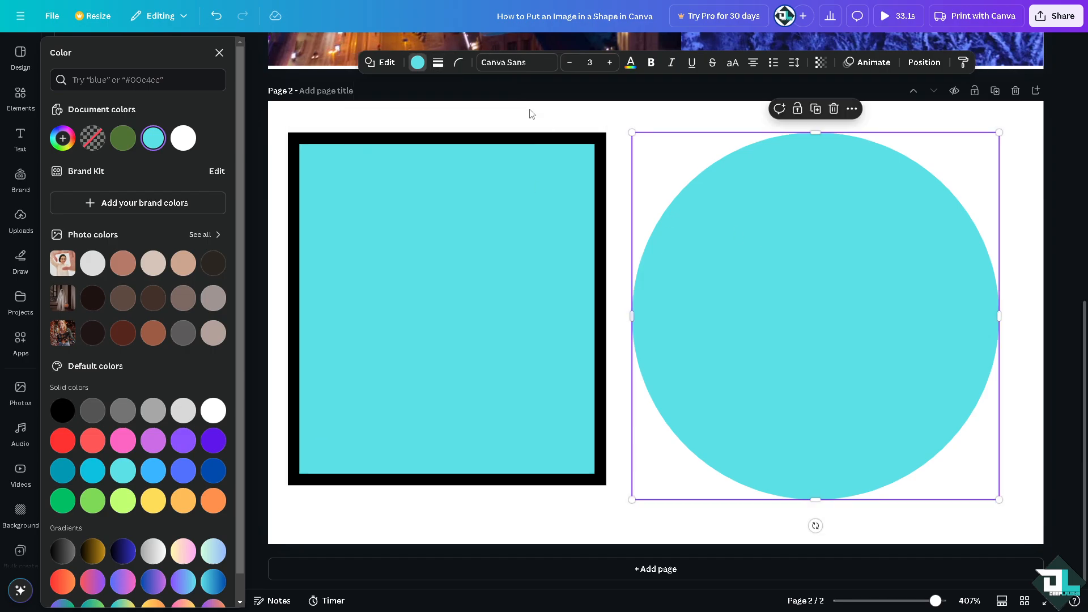
{"action": "left_click", "coordinate": [439, 64]}
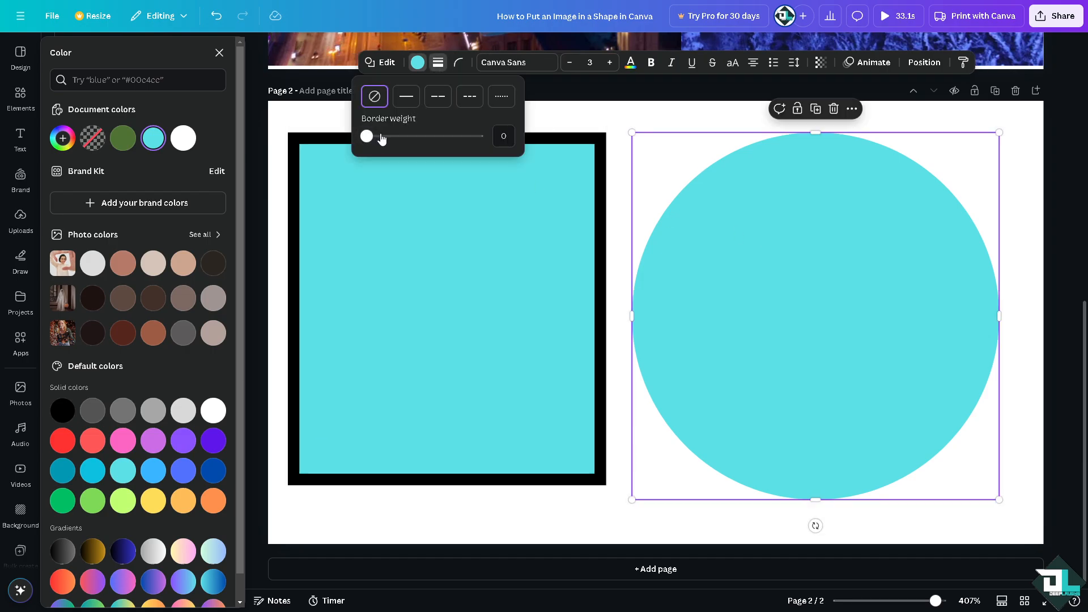
{"action": "left_click_drag", "start_coordinate": [381, 138], "coordinate": [375, 138]}
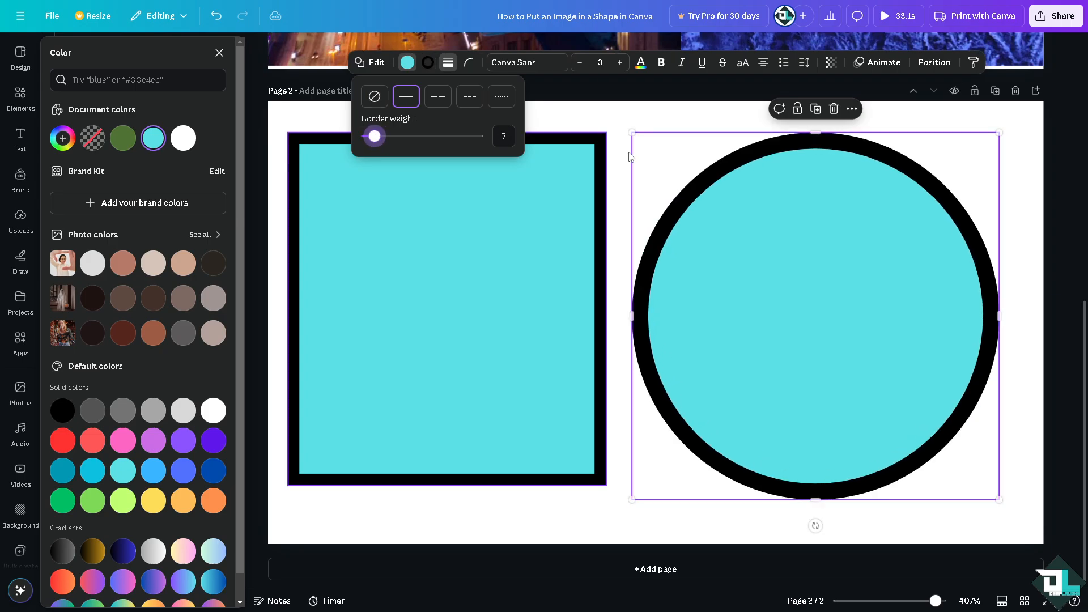
Step: Set the blue and purple balloons photo as the background of page 2
{"action": "left_click", "coordinate": [661, 117]}
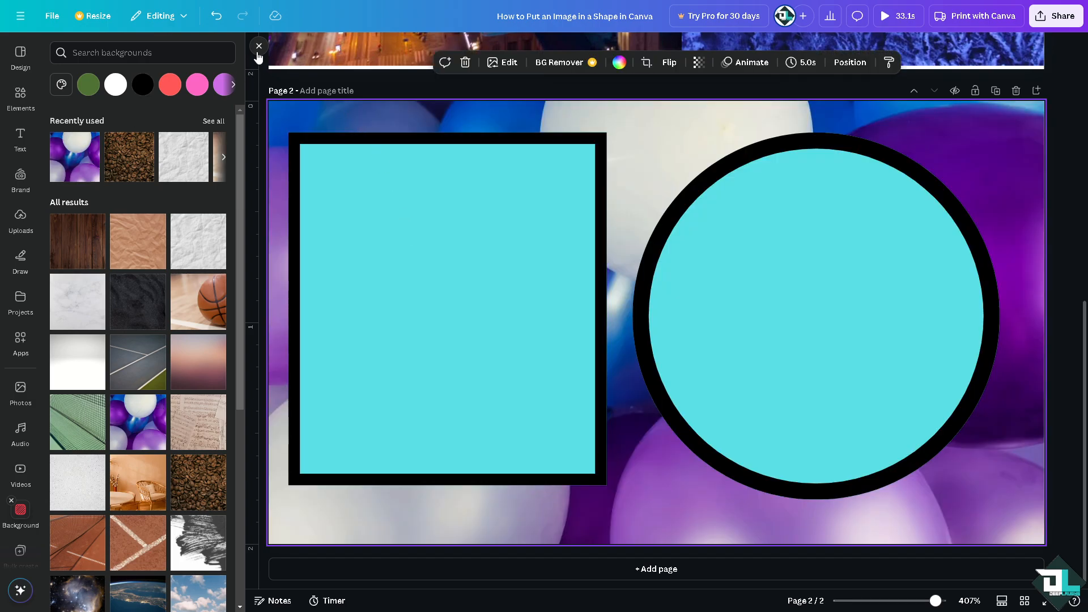
{"action": "left_click", "coordinate": [258, 46]}
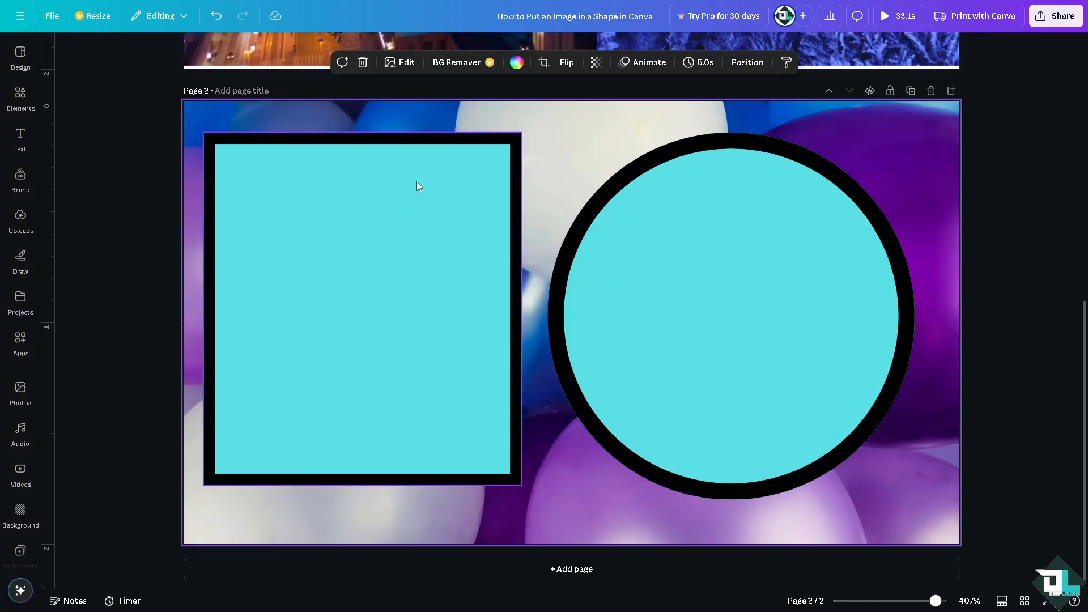
Step: Insert the uploaded "How to put an image in a shape" Canva image on page 2
{"action": "left_click", "coordinate": [20, 469]}
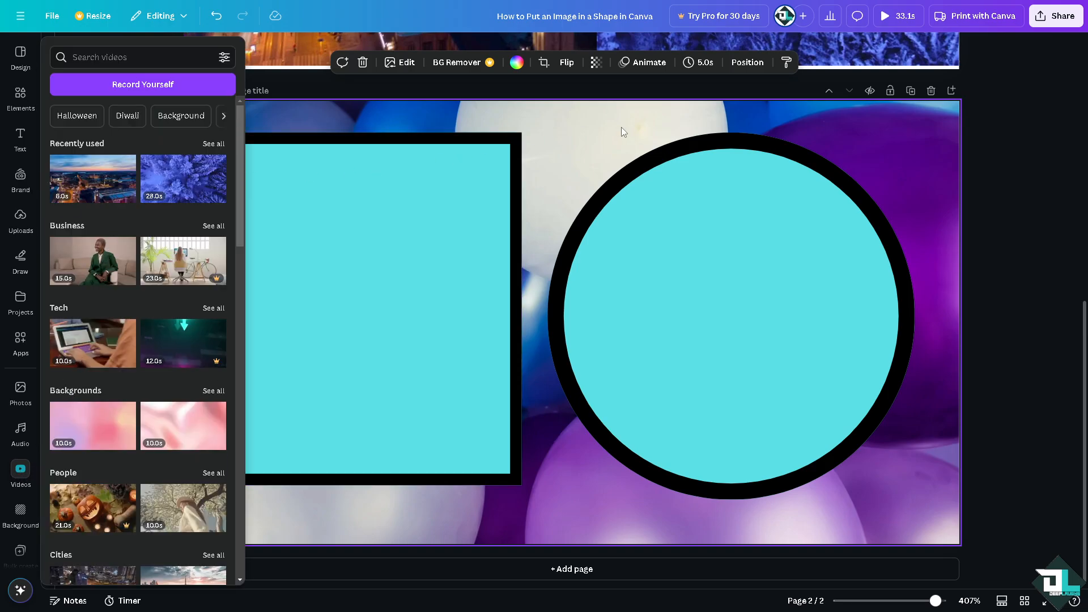
{"action": "left_click", "coordinate": [20, 218]}
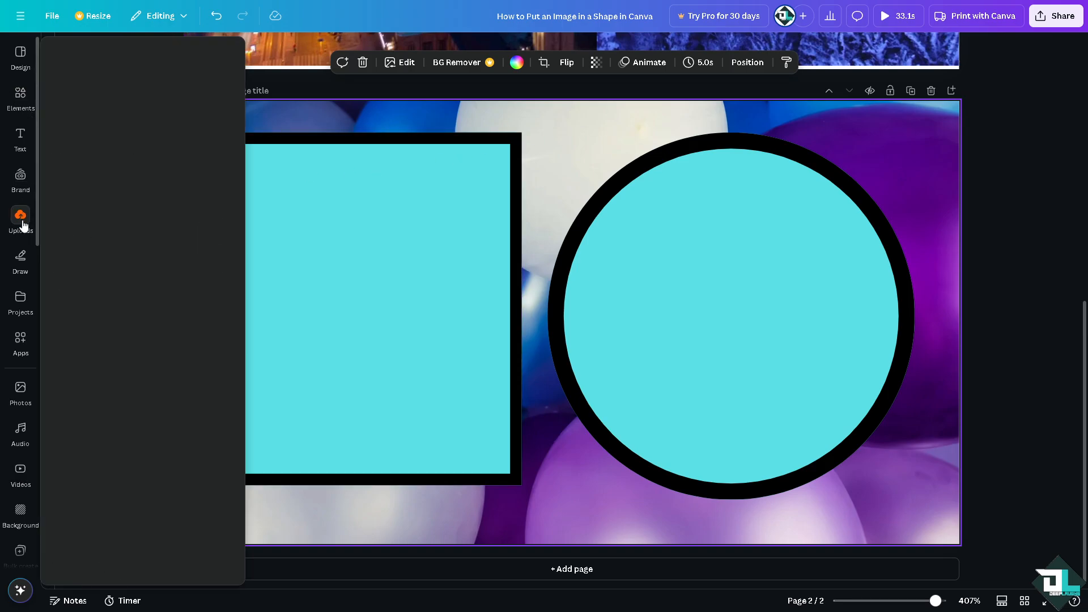
{"action": "left_click", "coordinate": [97, 183]}
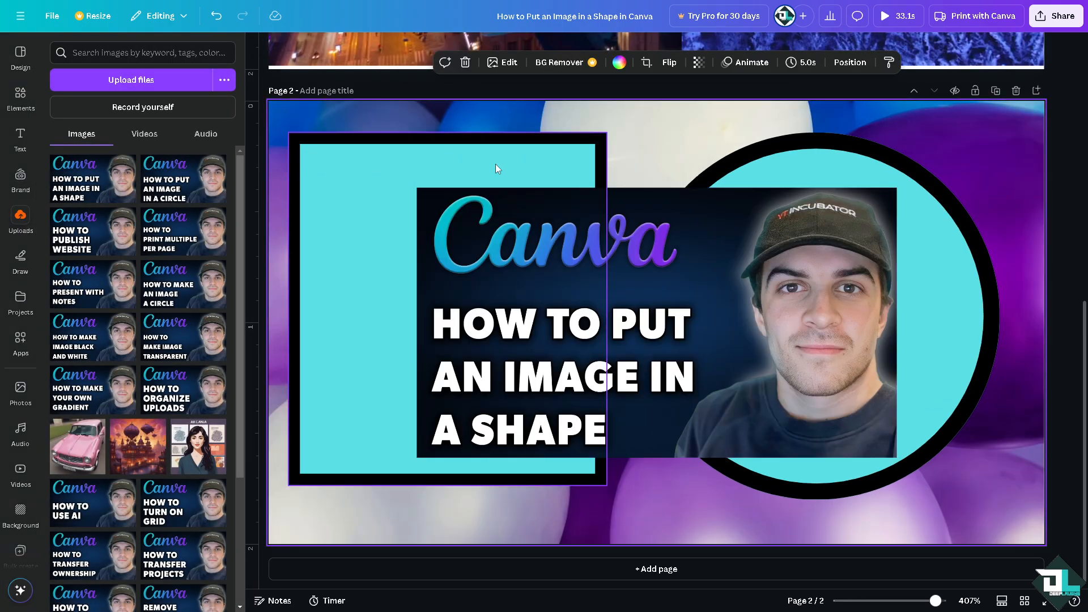
{"action": "left_click", "coordinate": [259, 45]}
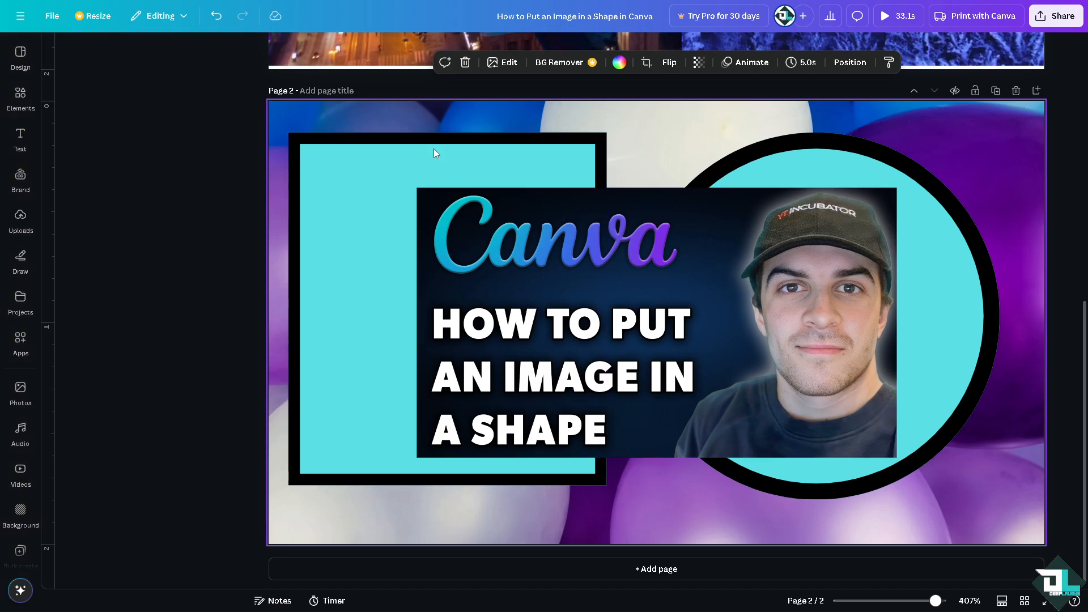
Step: Shrink the inserted image to fit inside the square and place a duplicate of it inside the circle
{"action": "left_click", "coordinate": [621, 287]}
{"action": "left_click_drag", "start_coordinate": [811, 456], "coordinate": [606, 342]}
{"action": "left_click_drag", "start_coordinate": [521, 283], "coordinate": [684, 291]}
{"action": "key", "text": "ctrl+d"}
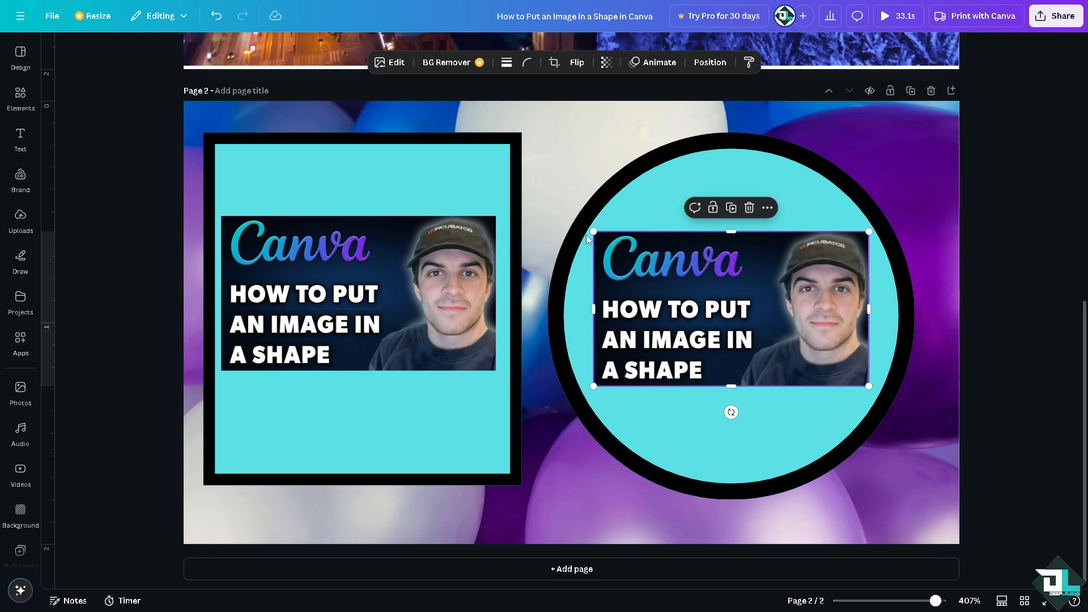
Step: Make the image in the square partly transparent and set the transparency of the circle's image to 74
{"action": "left_click", "coordinate": [441, 252]}
{"action": "left_click", "coordinate": [605, 63]}
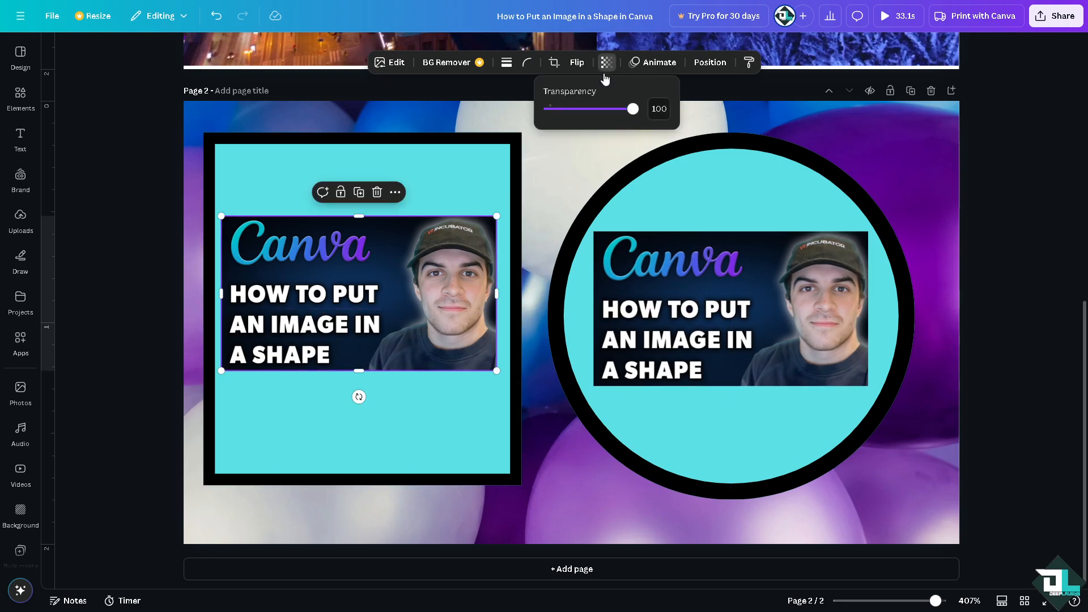
{"action": "mouse_move", "coordinate": [599, 115]}
{"action": "left_mouse_down"}
{"action": "mouse_move", "coordinate": [626, 111]}
{"action": "mouse_move", "coordinate": [615, 112]}
{"action": "left_mouse_up"}
{"action": "left_click", "coordinate": [687, 307]}
{"action": "left_click", "coordinate": [606, 64]}
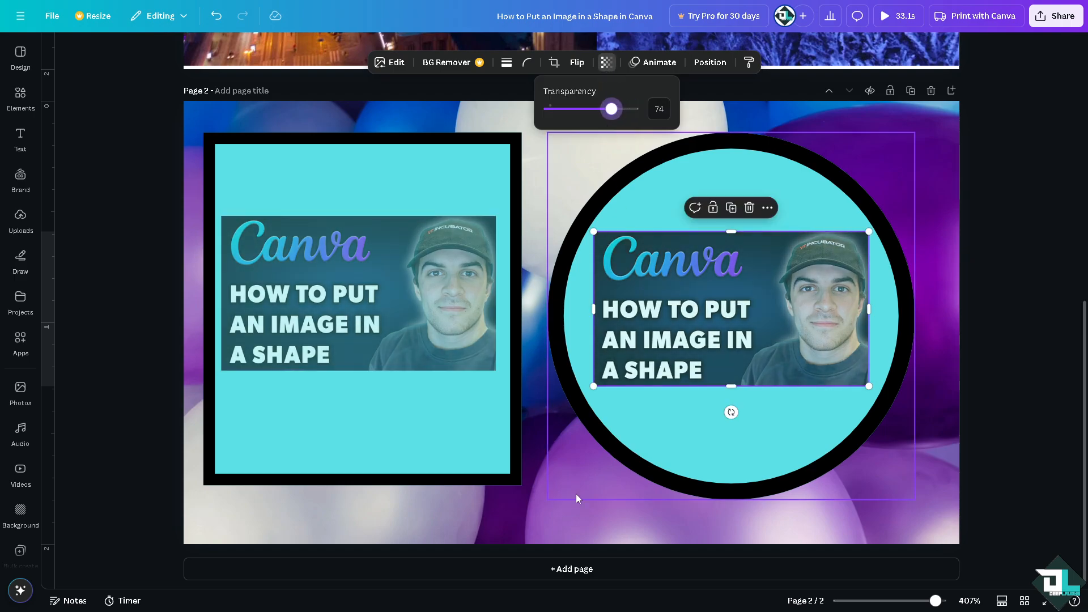
Step: Add a third page to the design and search the elements for "Frame"
{"action": "left_click", "coordinate": [553, 569]}
{"action": "left_click", "coordinate": [21, 94]}
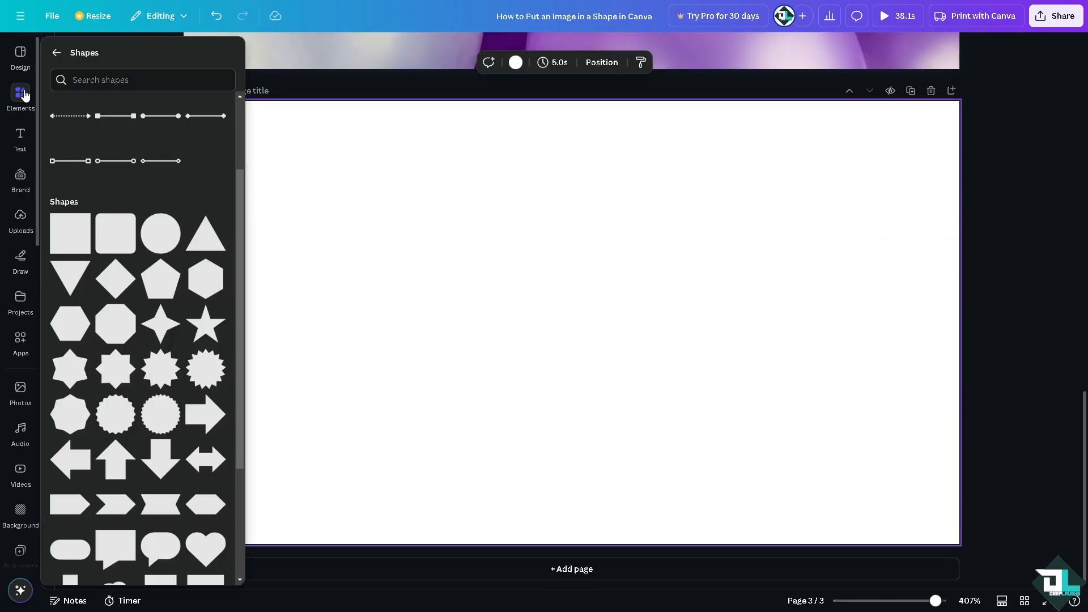
{"action": "left_click", "coordinate": [56, 53]}
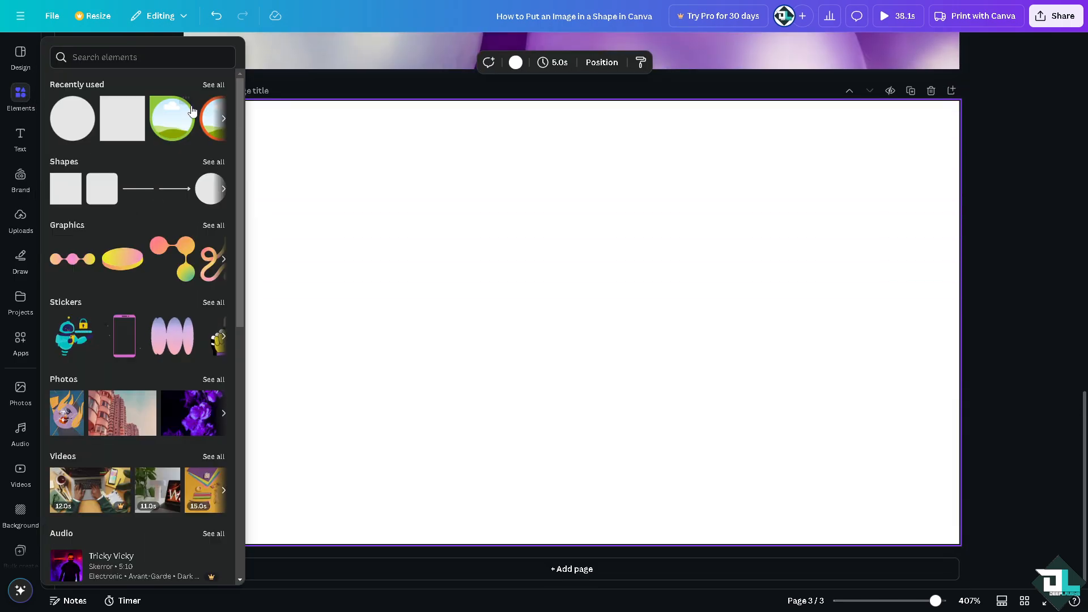
{"action": "left_click", "coordinate": [215, 86]}
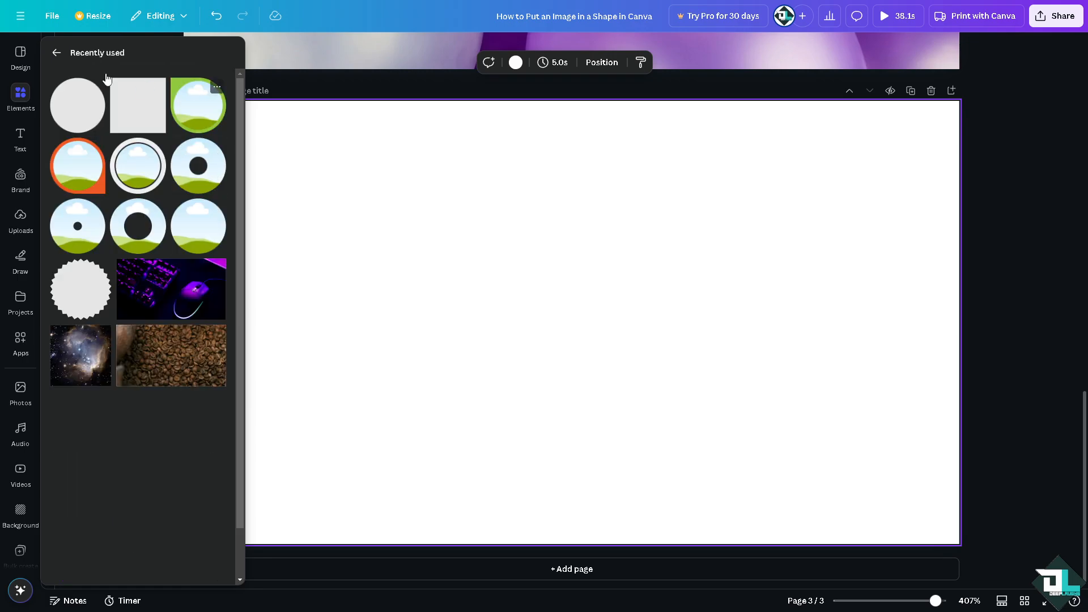
{"action": "left_click", "coordinate": [54, 50]}
{"action": "scroll", "coordinate": [128, 359], "scroll_direction": "down", "scroll_amount": 1}
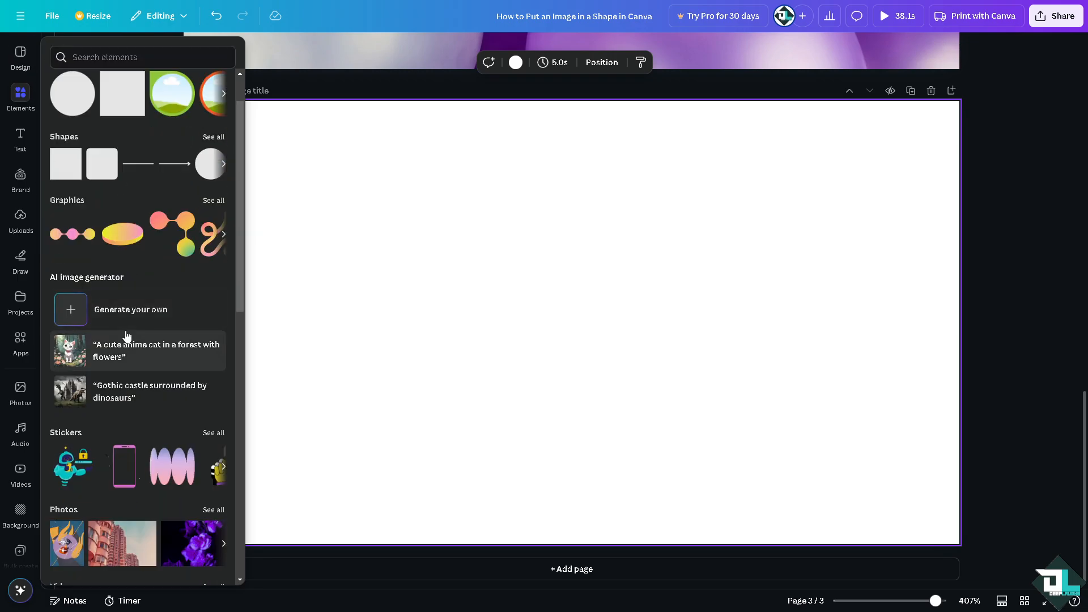
{"action": "scroll", "coordinate": [126, 352], "scroll_direction": "up", "scroll_amount": 1}
{"action": "left_click", "coordinate": [71, 88]}
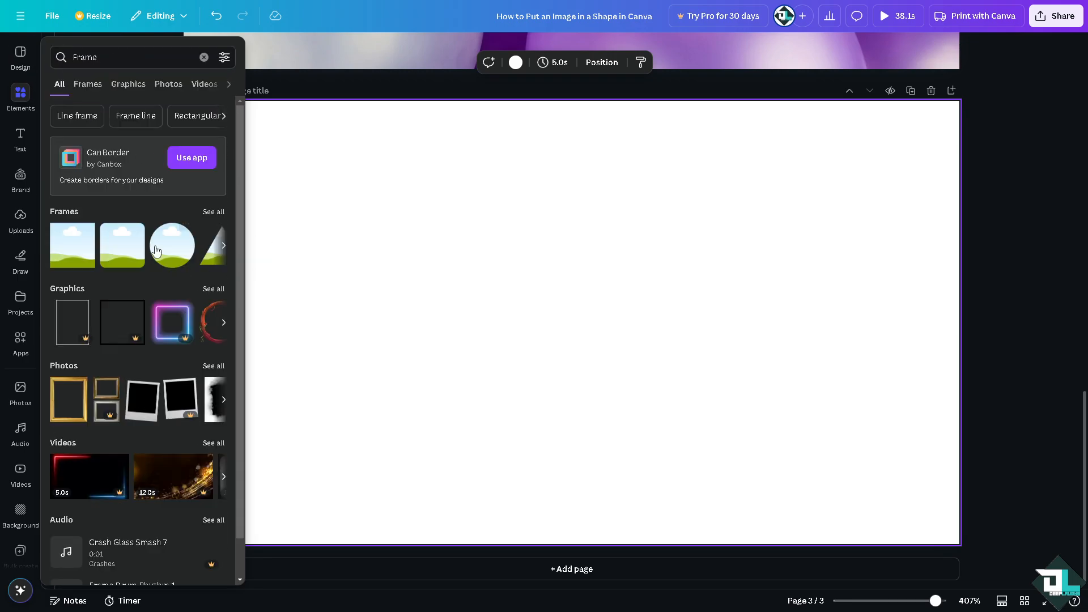
Step: Insert a square frame and a circle frame on page 3 and arrange them side by side at the same height
{"action": "left_click", "coordinate": [72, 255]}
{"action": "left_click", "coordinate": [172, 244]}
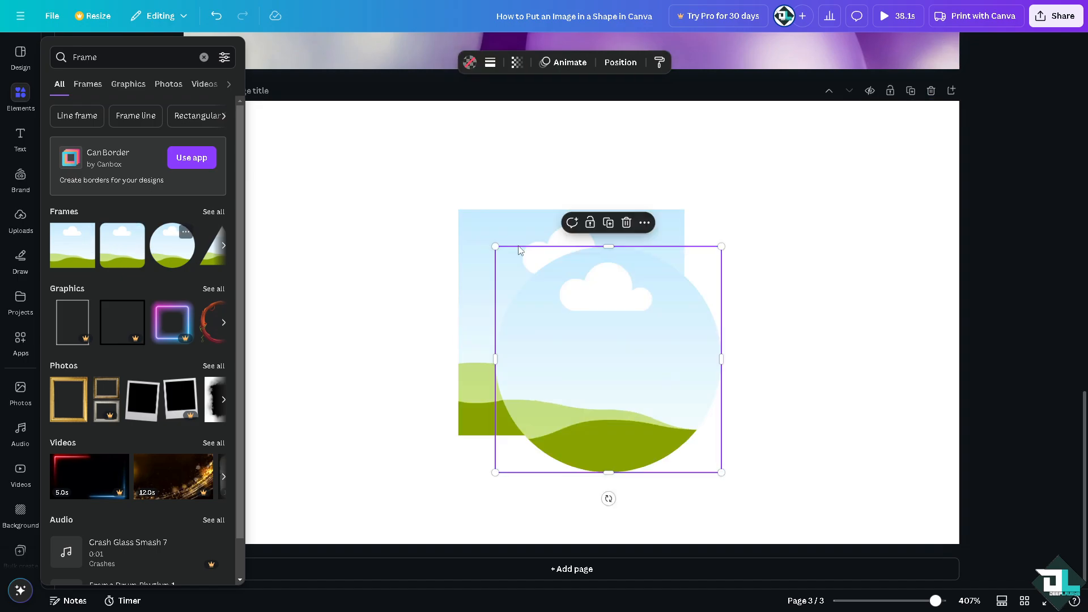
{"action": "scroll", "coordinate": [474, 289], "scroll_direction": "up", "scroll_amount": 1}
{"action": "left_click_drag", "start_coordinate": [475, 290], "coordinate": [252, 238]}
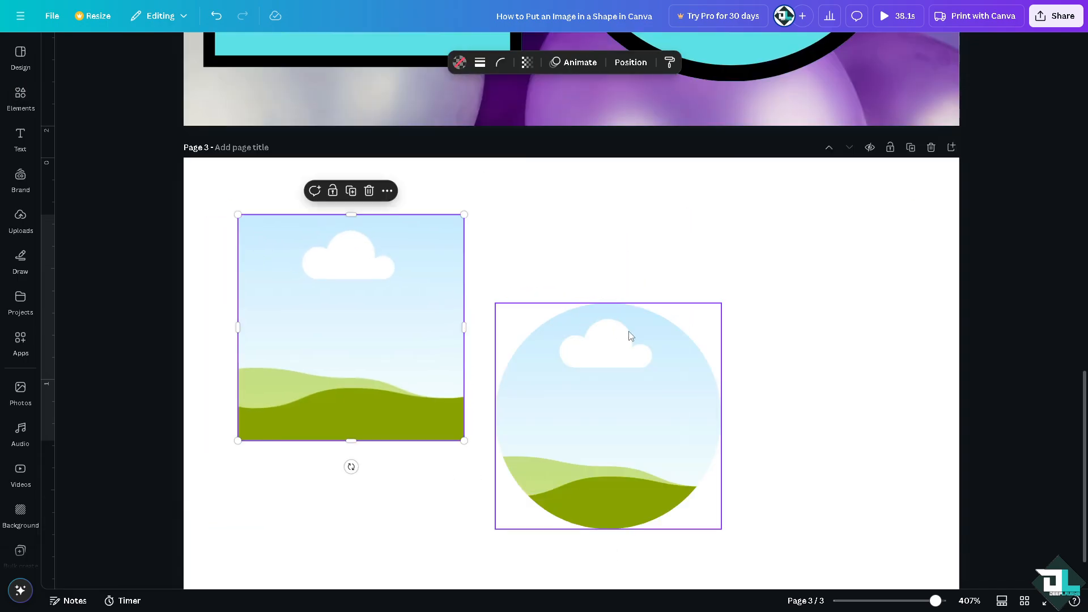
{"action": "scroll", "coordinate": [632, 335], "scroll_direction": "down", "scroll_amount": 1}
{"action": "left_click_drag", "start_coordinate": [620, 315], "coordinate": [753, 215]}
{"action": "left_click", "coordinate": [415, 295]}
{"action": "left_click_drag", "start_coordinate": [743, 294], "coordinate": [743, 306]}
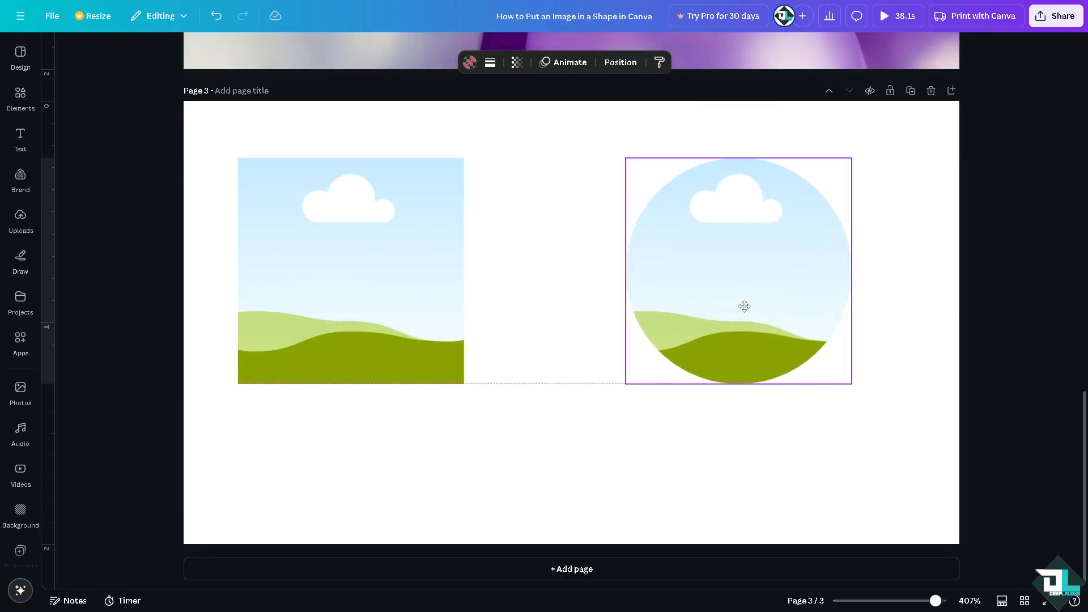
Step: Enlarge both frames together, then enlarge the square frame further so it fills most of page 3's left half
{"action": "left_click", "coordinate": [406, 338], "text": "shift"}
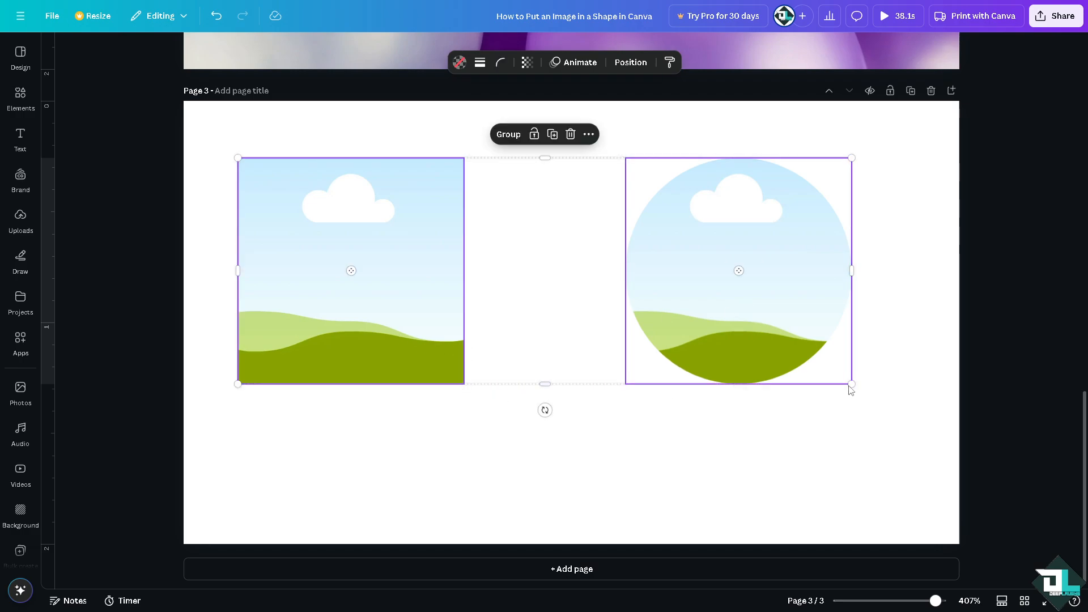
{"action": "left_click_drag", "start_coordinate": [851, 388], "coordinate": [950, 420]}
{"action": "left_click", "coordinate": [692, 457]}
{"action": "left_click", "coordinate": [464, 311]}
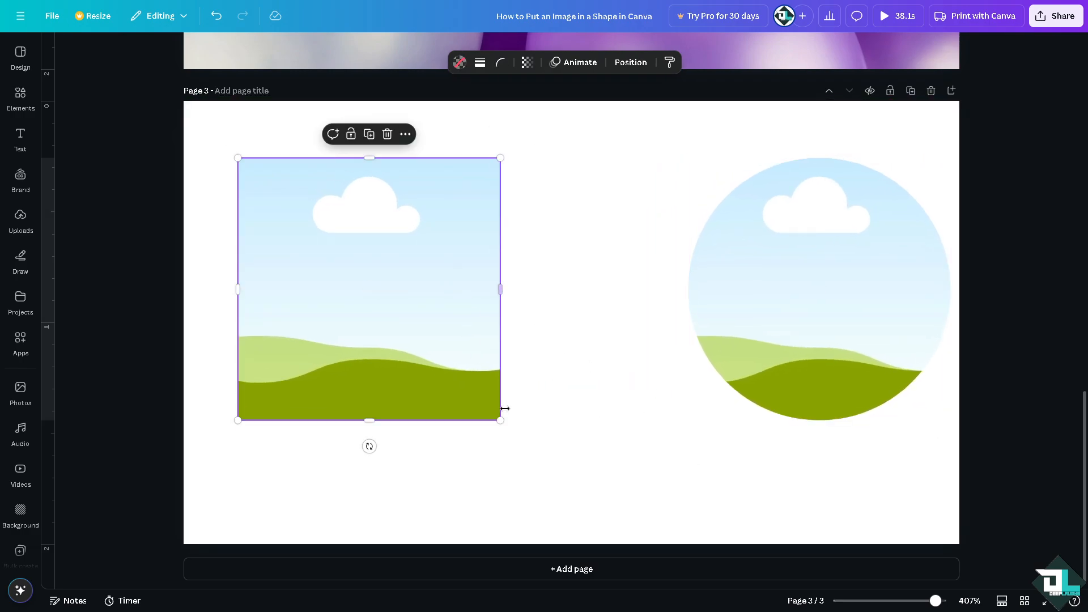
{"action": "left_click_drag", "start_coordinate": [500, 420], "coordinate": [585, 508]}
{"action": "left_click_drag", "start_coordinate": [503, 398], "coordinate": [487, 379]}
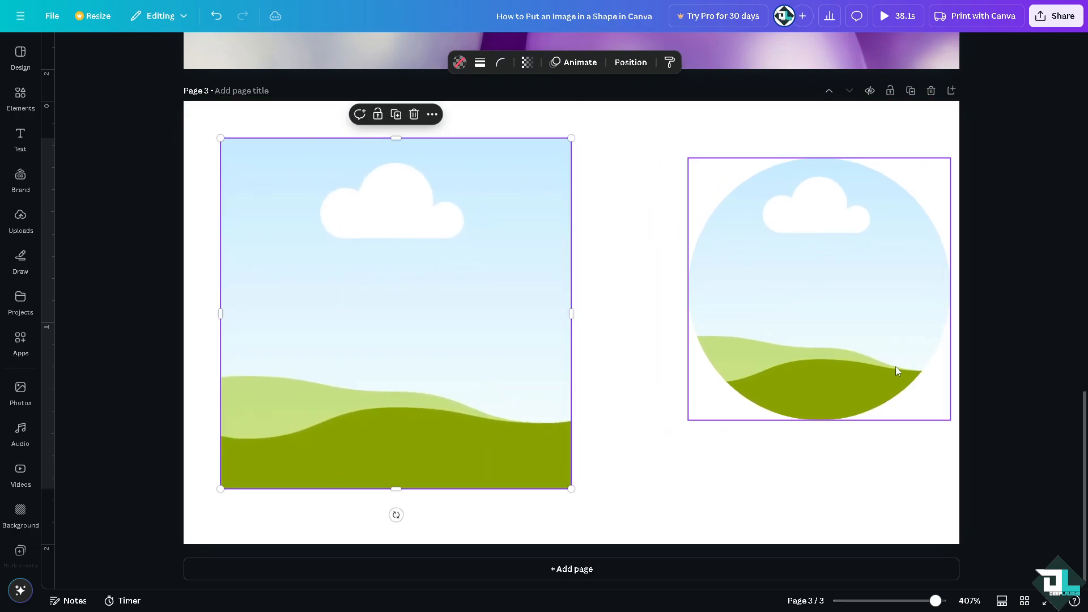
Step: Enlarge the circle frame to about 1.7 by 1.7 and position it beside the square frame at the page's right edge
{"action": "left_click", "coordinate": [895, 371]}
{"action": "left_click_drag", "start_coordinate": [688, 420], "coordinate": [592, 516]}
{"action": "left_click_drag", "start_coordinate": [589, 154], "coordinate": [578, 138]}
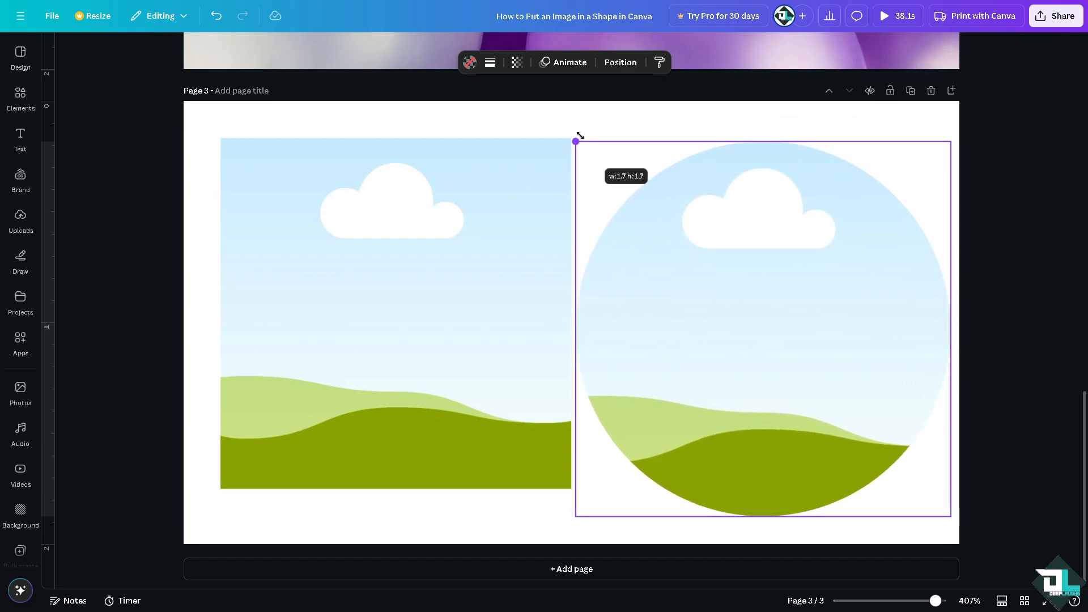
{"action": "left_click_drag", "start_coordinate": [667, 243], "coordinate": [675, 229]}
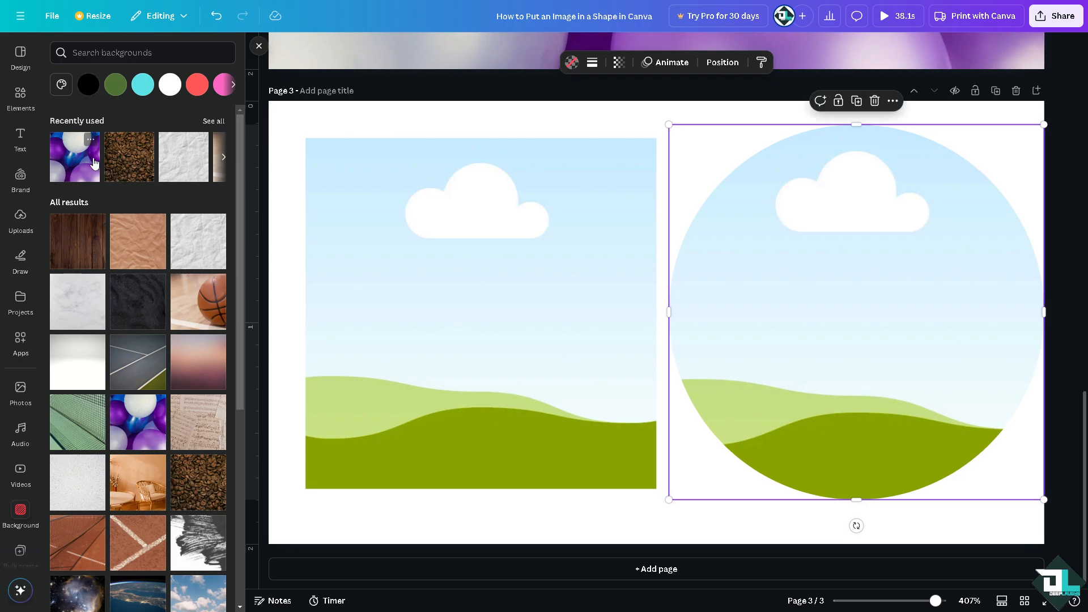
Step: Set the recently used blue and purple balloons photo as the background of page 3
{"action": "left_click", "coordinate": [94, 164]}
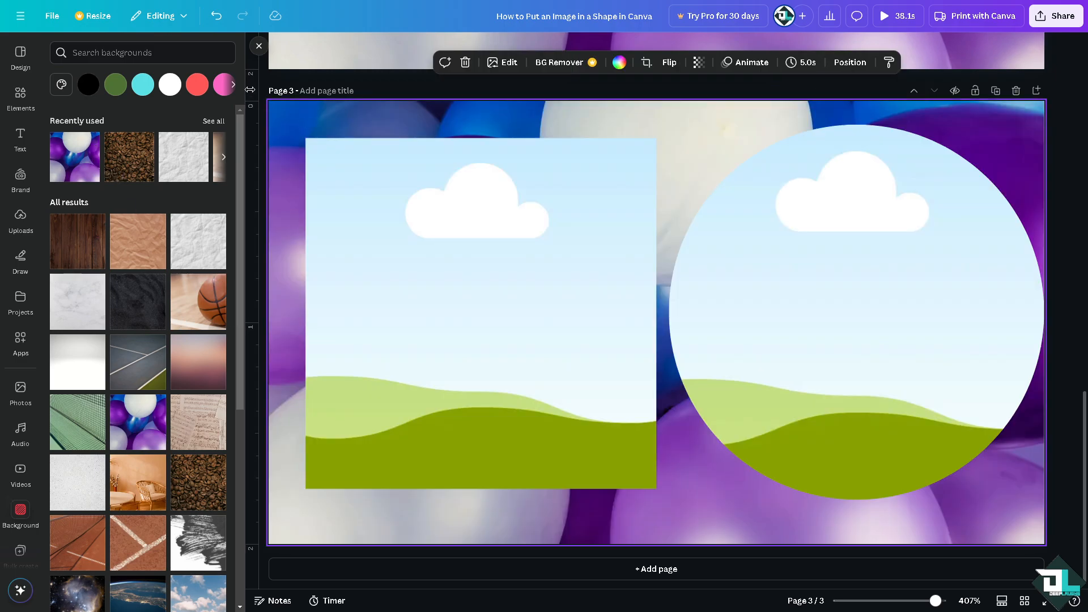
{"action": "left_click", "coordinate": [259, 47]}
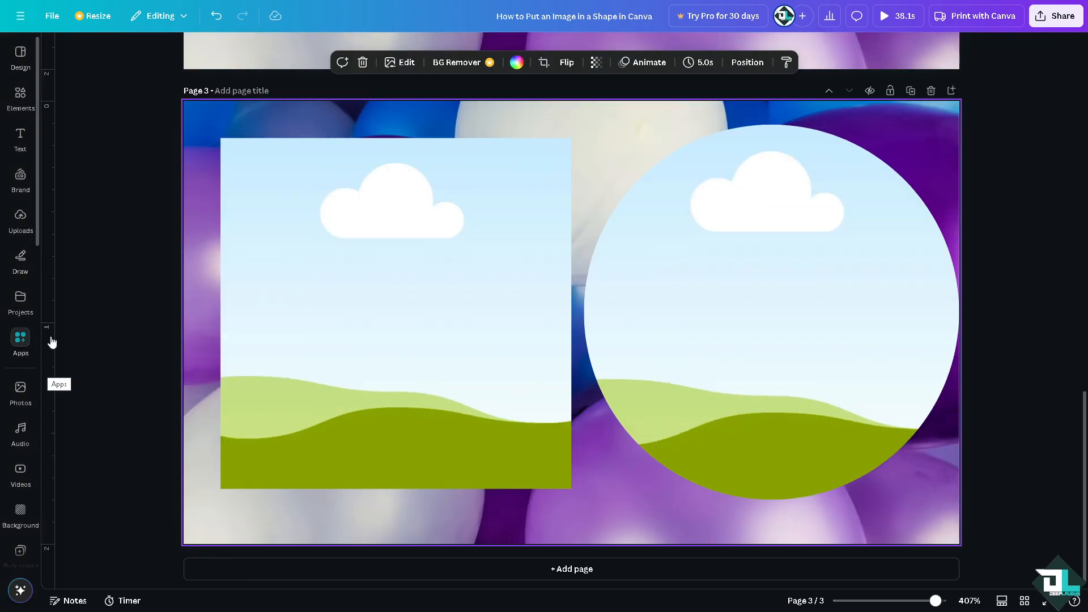
Step: Fill both the square frame and the circle frame with the uploaded "How to put an image in a shape" Canva image
{"action": "left_click", "coordinate": [20, 340]}
{"action": "left_click", "coordinate": [21, 297]}
{"action": "left_click", "coordinate": [21, 219]}
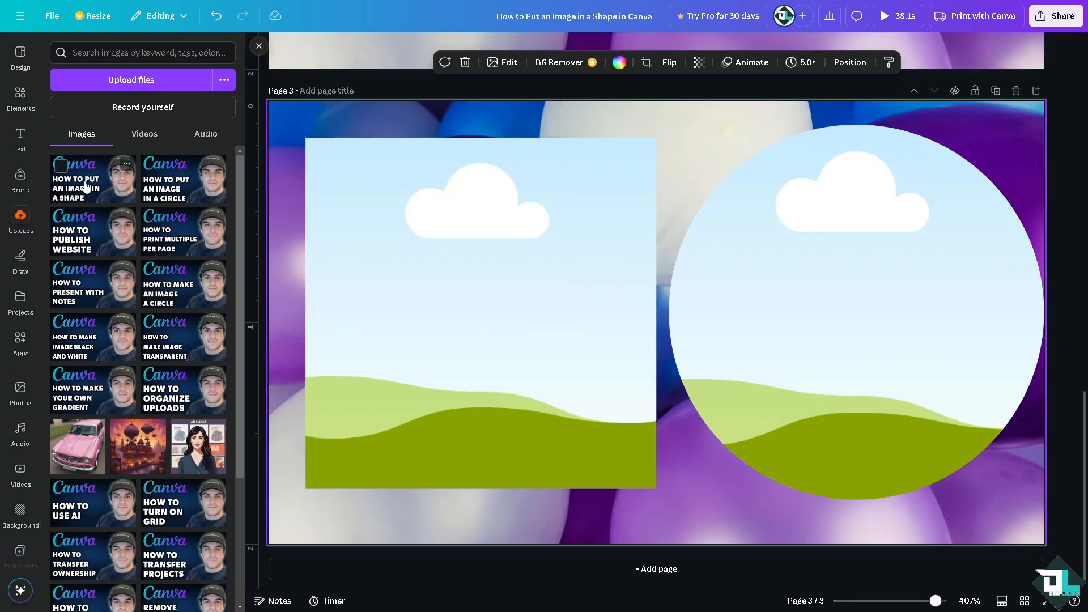
{"action": "left_click_drag", "start_coordinate": [85, 187], "coordinate": [381, 230]}
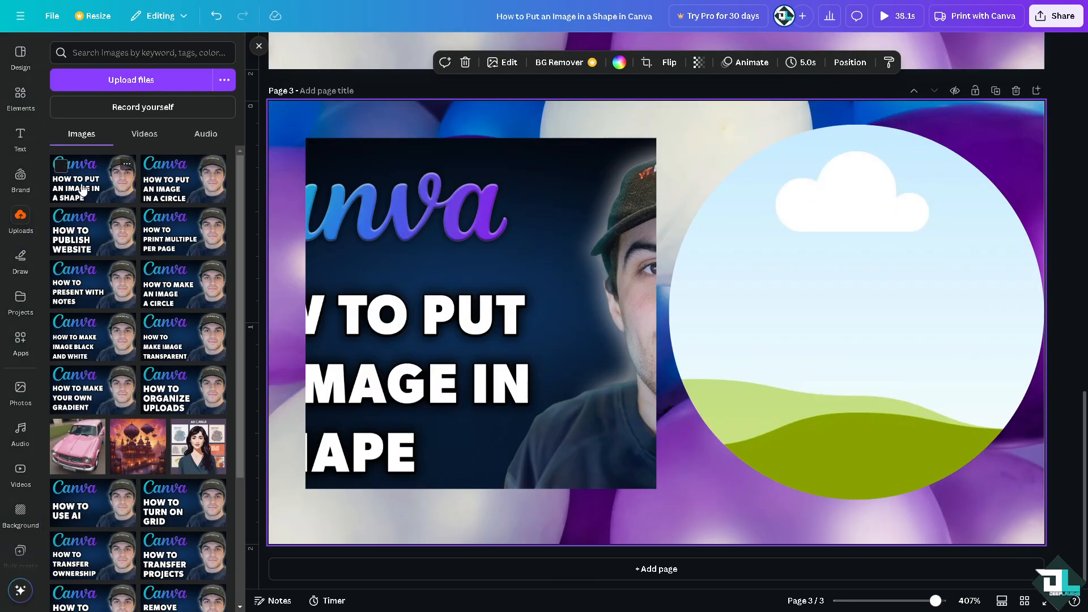
{"action": "left_click_drag", "start_coordinate": [82, 190], "coordinate": [806, 273]}
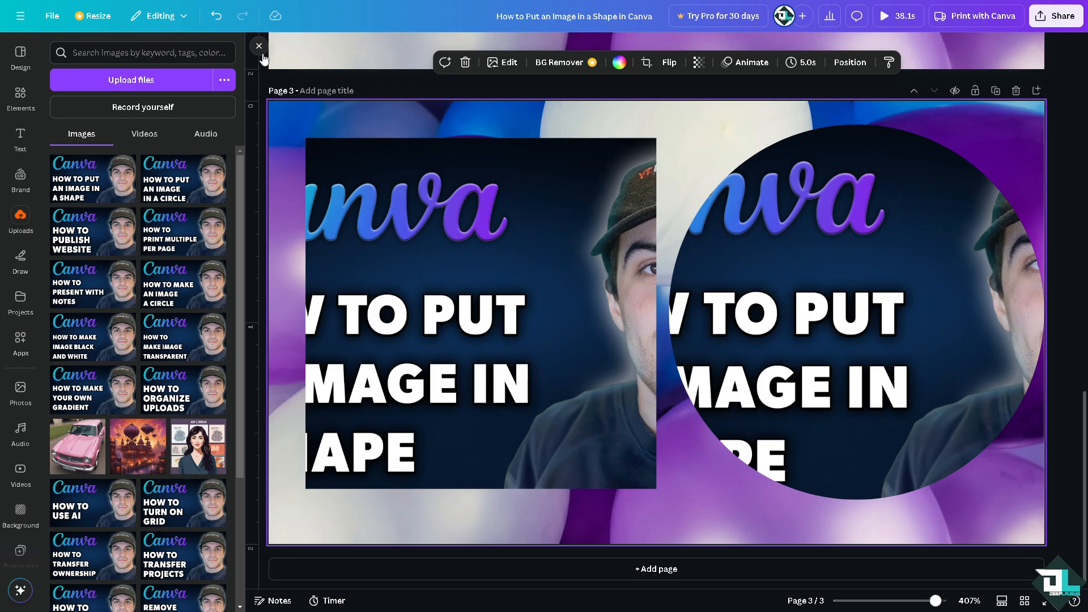
{"action": "left_click", "coordinate": [258, 47]}
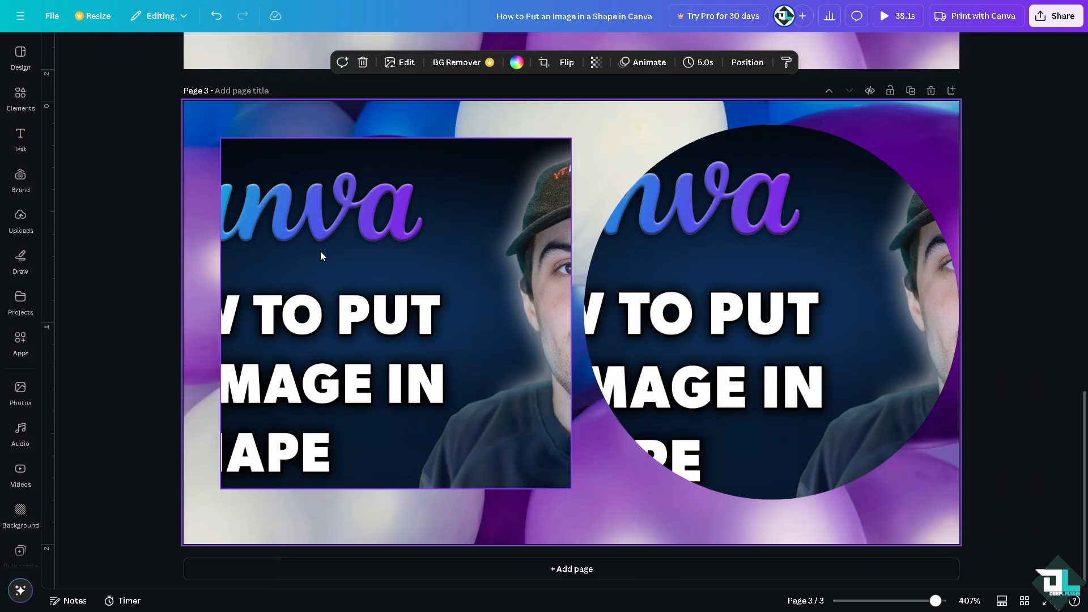
Step: Compare the shapes on page 2 with the filled frames on page 3 and start the design's preview playback
{"action": "scroll", "coordinate": [642, 276], "scroll_direction": "up", "scroll_amount": 7}
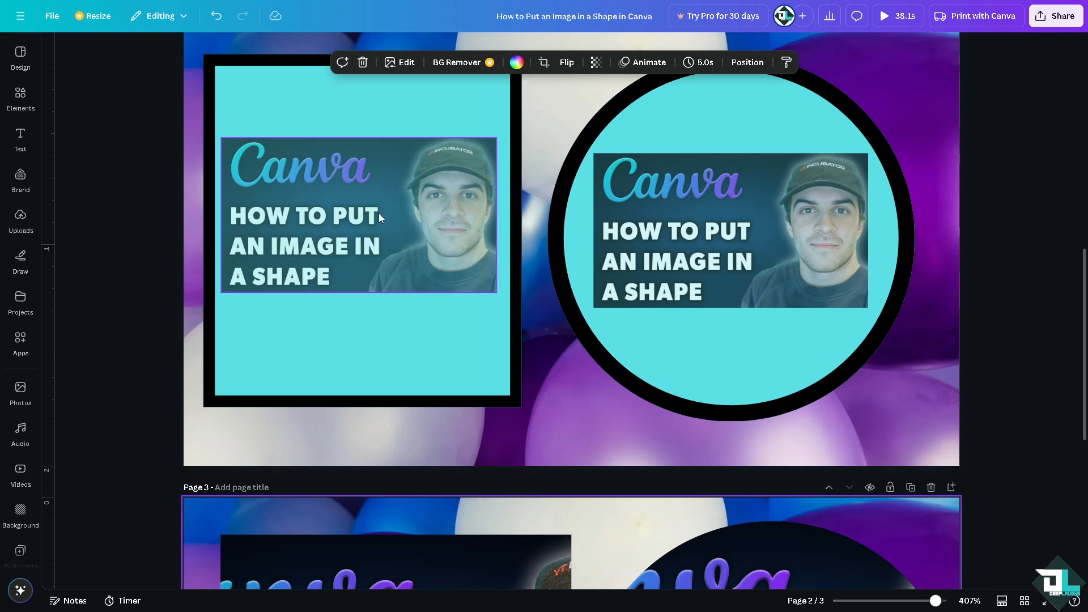
{"action": "scroll", "coordinate": [329, 303], "scroll_direction": "down", "scroll_amount": 7}
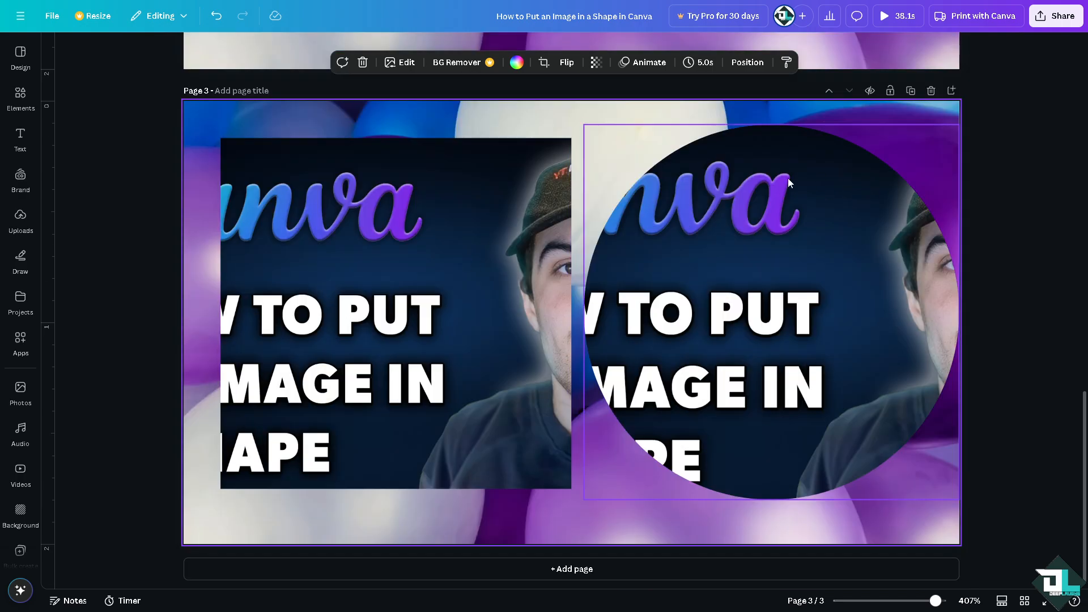
{"action": "left_click", "coordinate": [889, 20]}
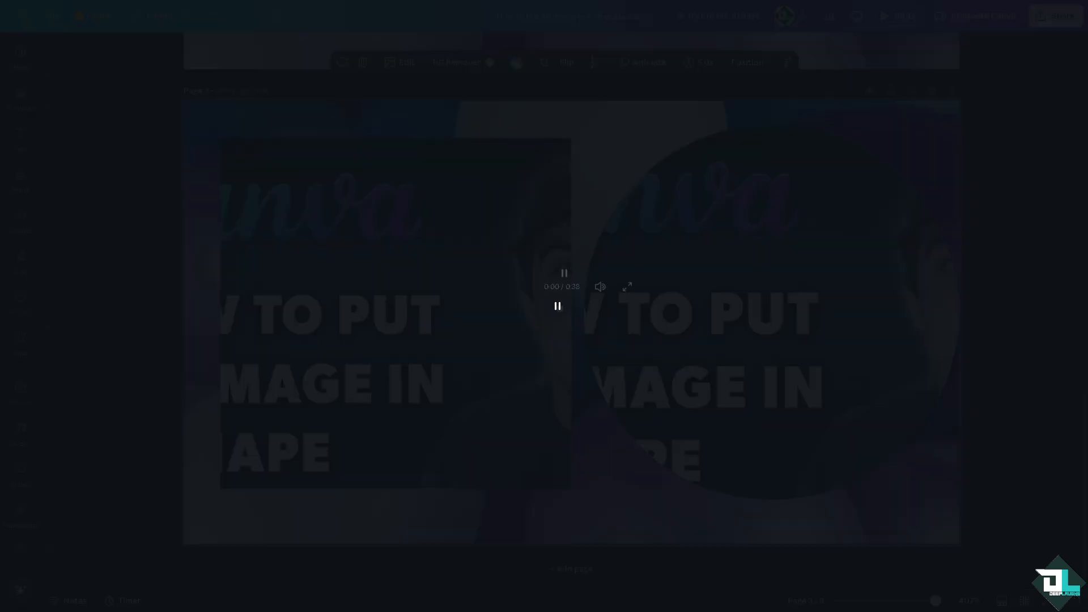